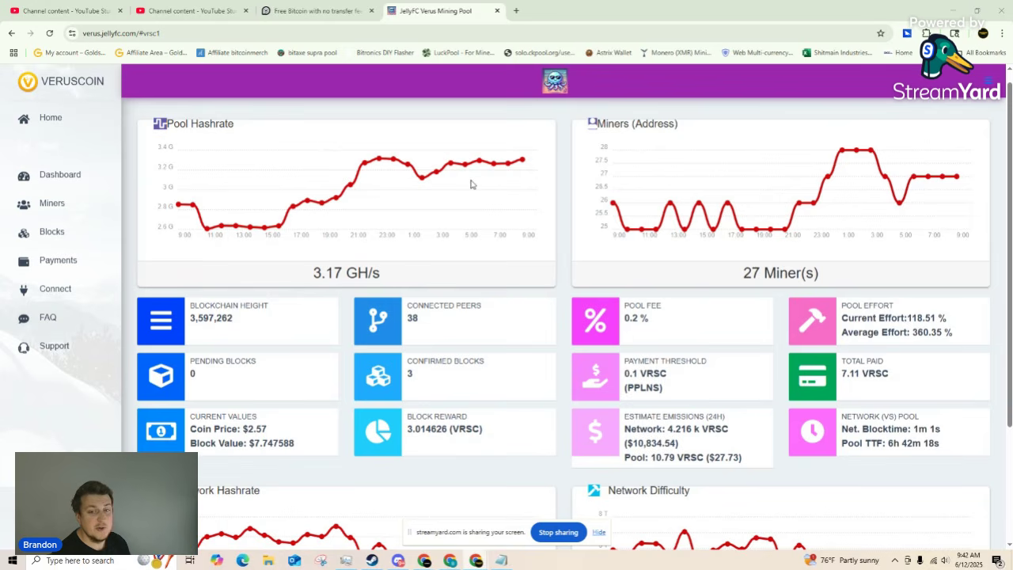
Step: Scroll the pool dashboard, highlight the Pool TTF (time to find a block) value, then clear the highlight
scroll(578, 212, down, 1)
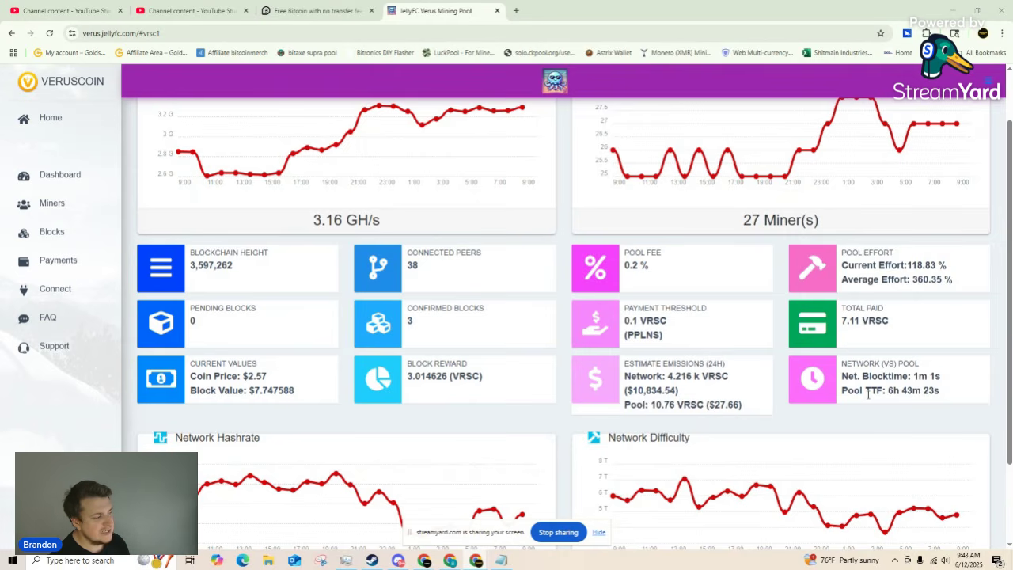
drag(888, 391, 959, 393)
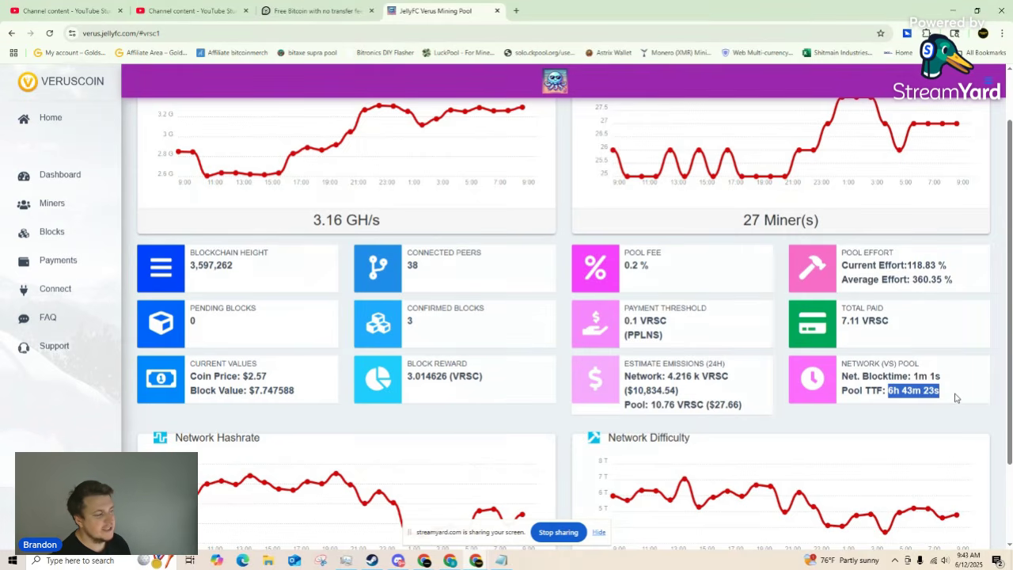
click(950, 397)
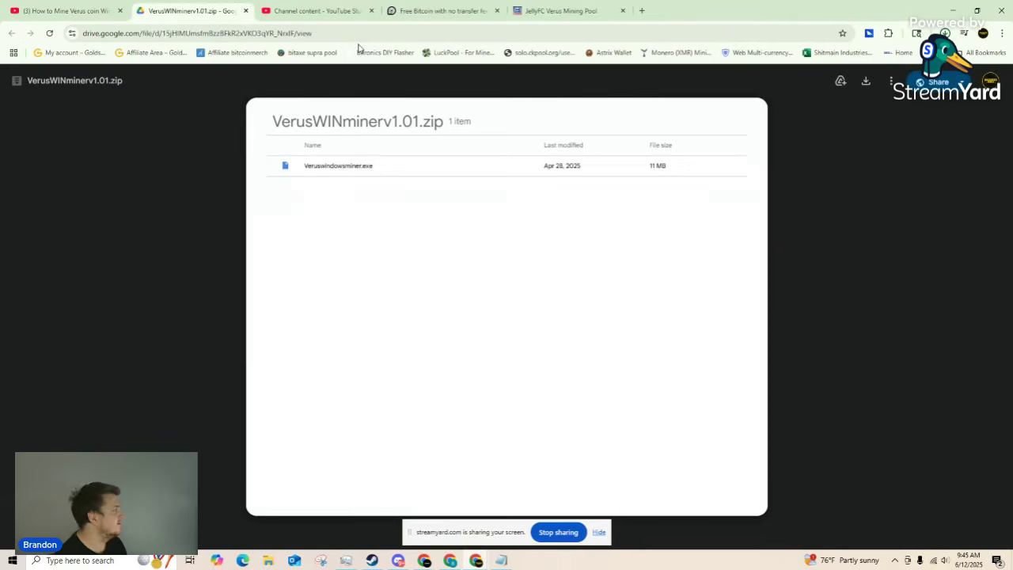
Step: Show the downloaded VerusWINminerv1.01.zip in its Downloads folder from Chrome's downloads list
click(945, 33)
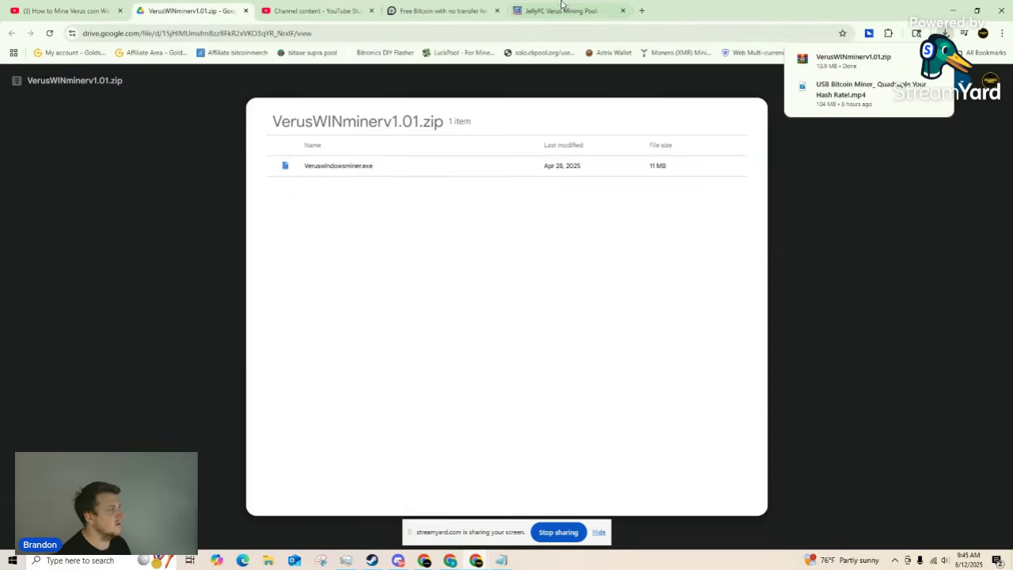
click(916, 59)
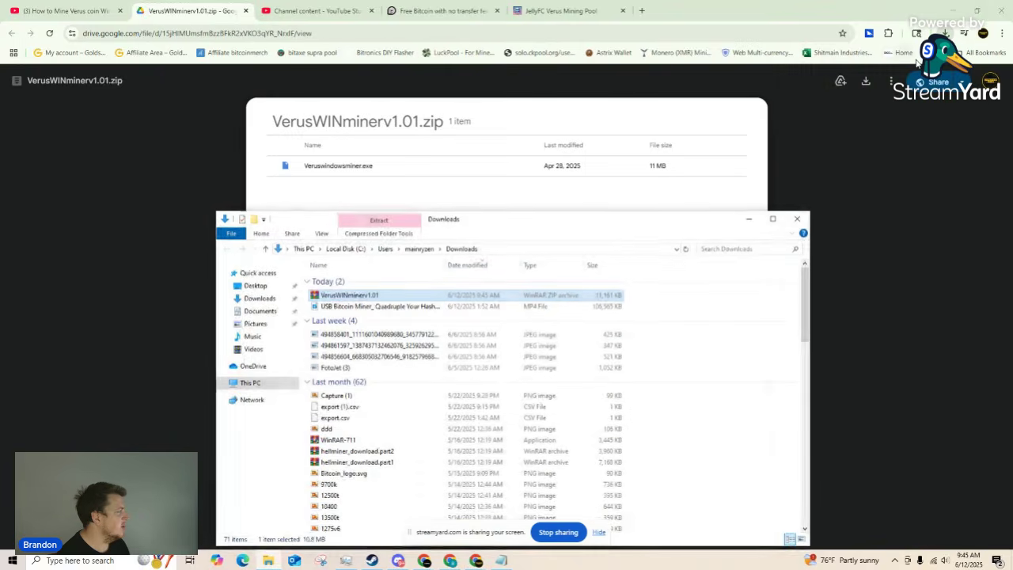
Step: Create a new VERUS folder on the desktop
click(957, 10)
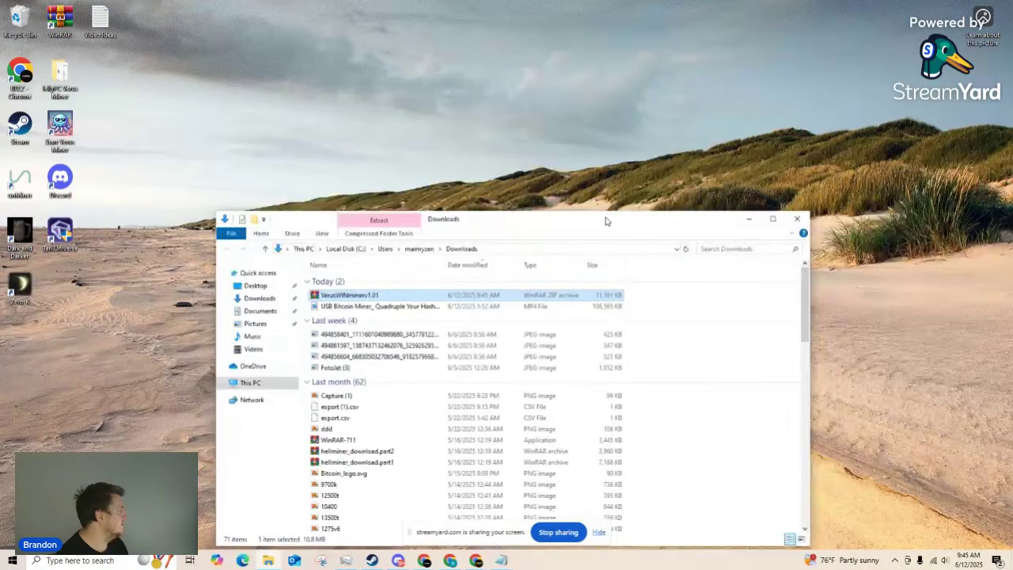
drag(606, 219, 787, 142)
right_click(271, 105)
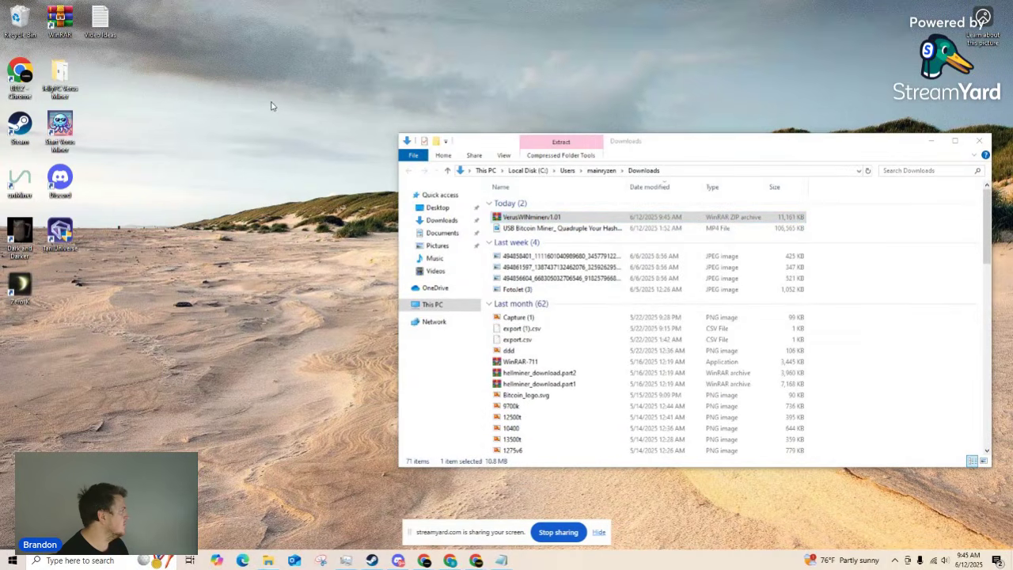
mouse_move(313, 214)
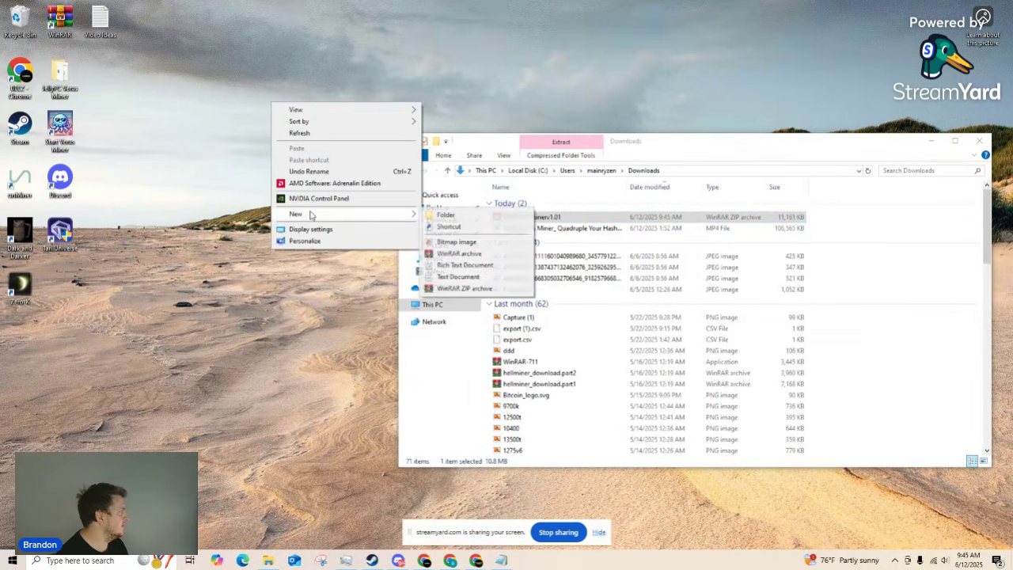
click(440, 215)
text(VRSC)
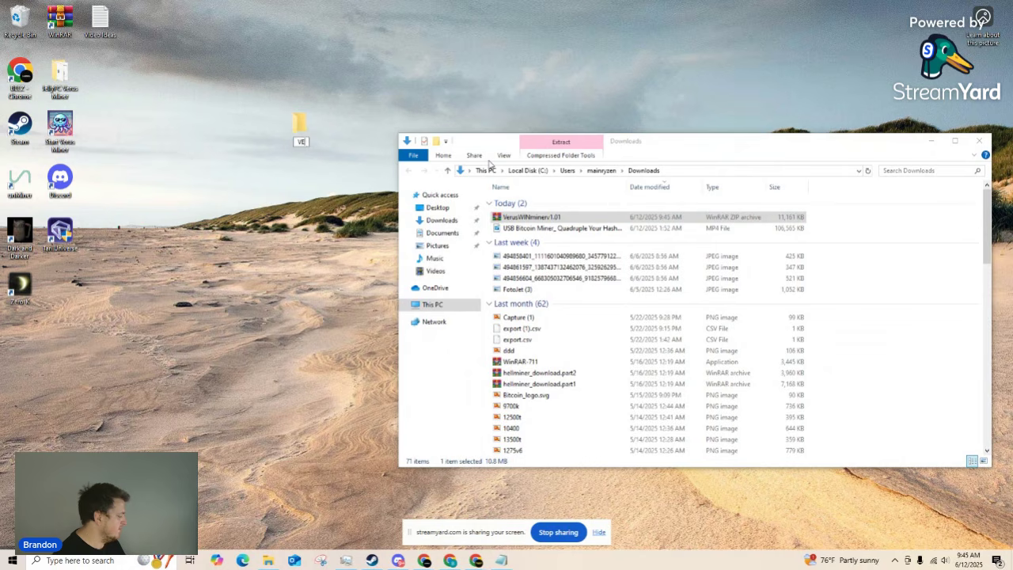
key(Return)
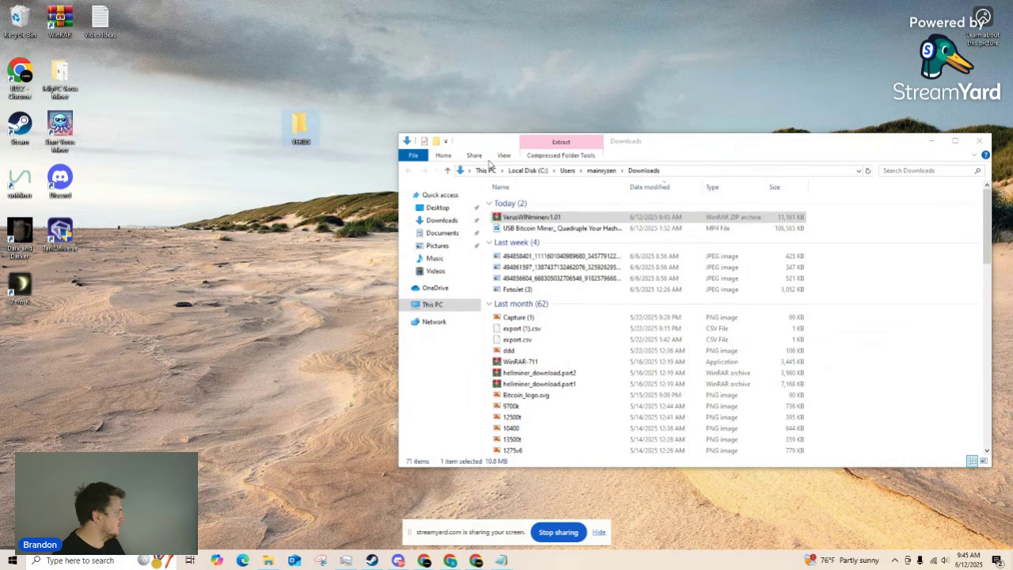
Step: Move VerusWINminerv1.01.zip from Downloads into the VERUS folder and close Downloads
double_click(305, 126)
drag(409, 194, 312, 175)
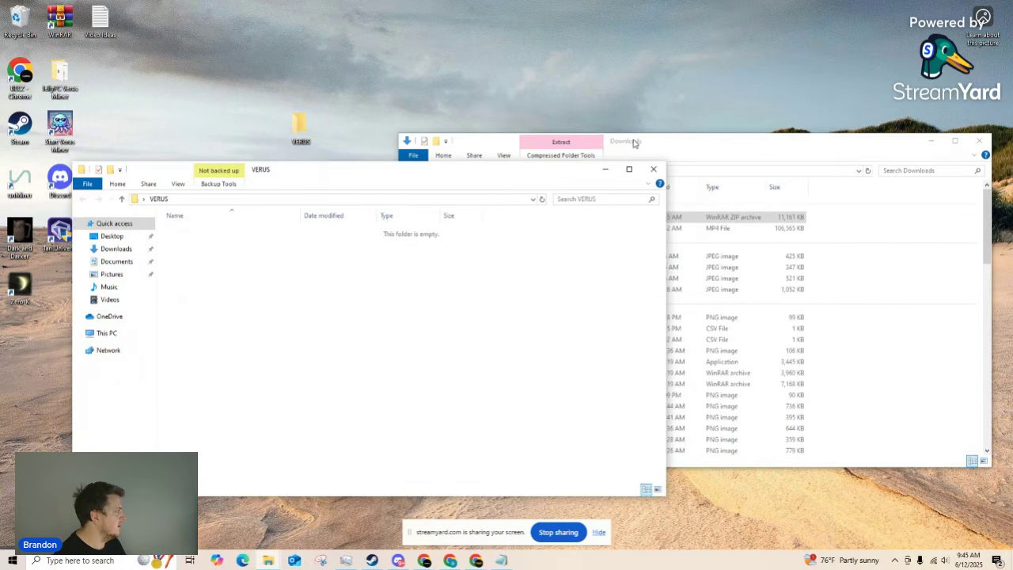
drag(669, 140, 783, 103)
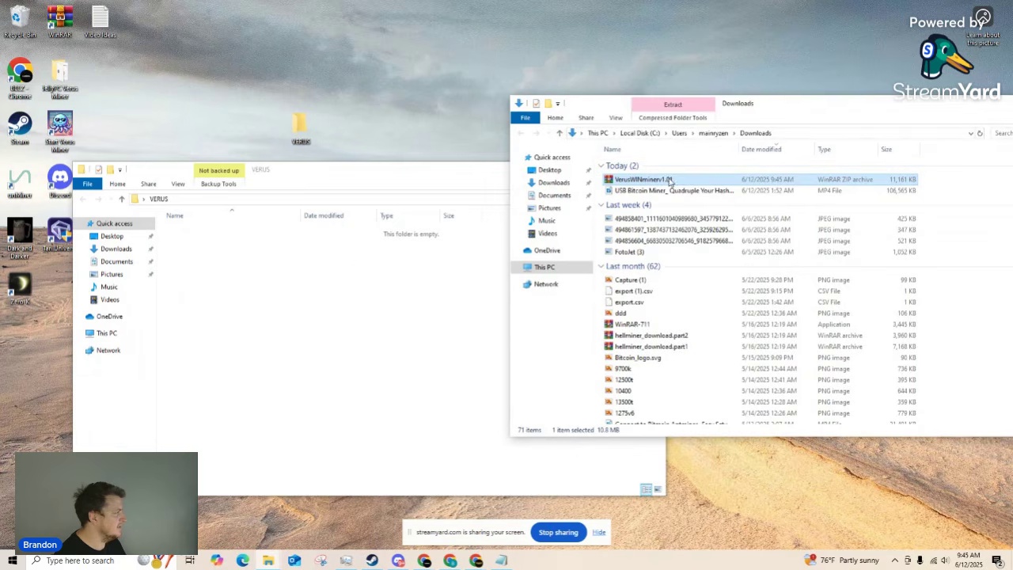
drag(672, 178, 346, 284)
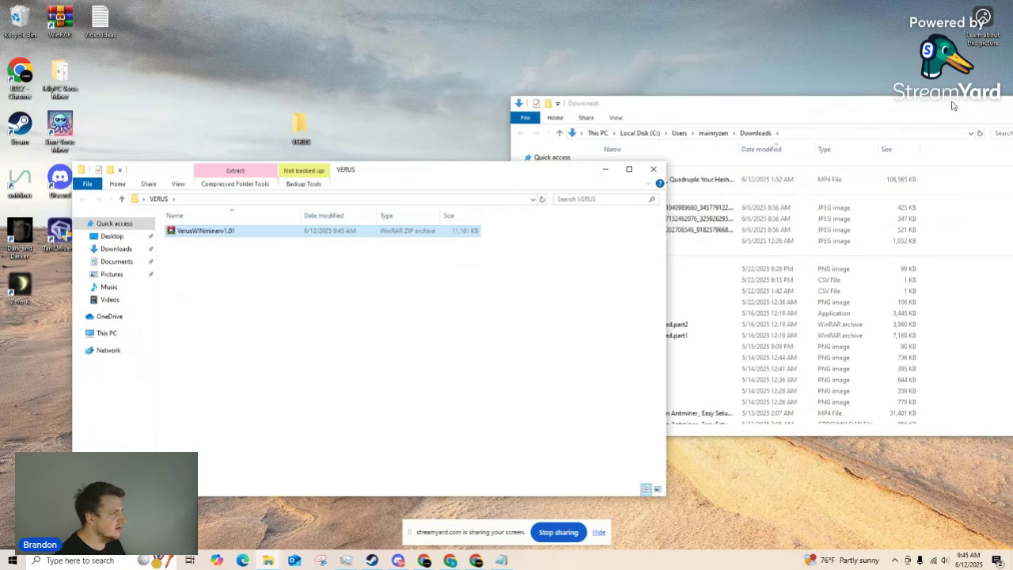
drag(954, 101, 680, 102)
click(820, 103)
Step: Extract VerusWINminerv1.01.zip into the VERUS folder
drag(462, 164, 685, 123)
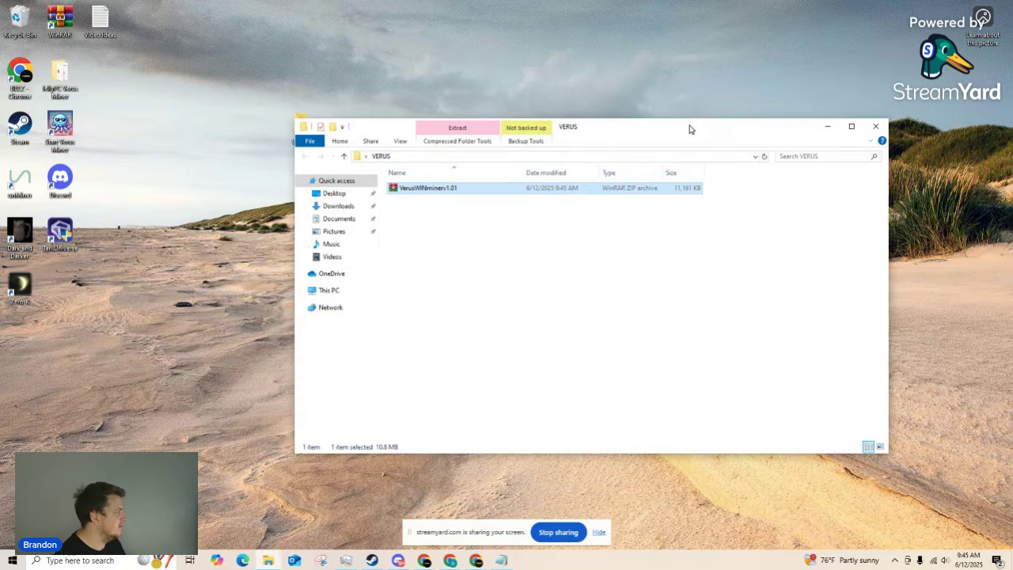
right_click(466, 195)
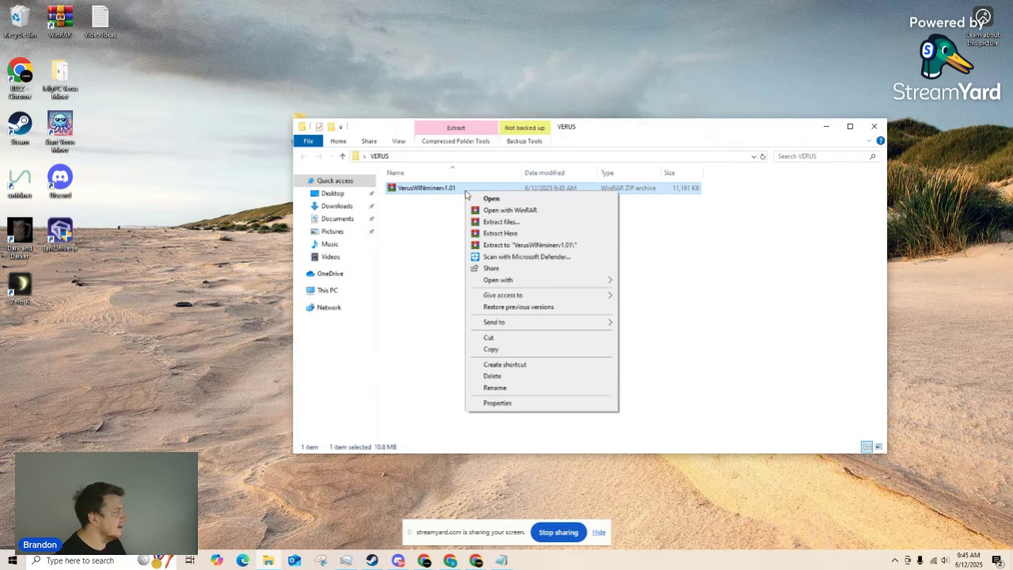
click(501, 221)
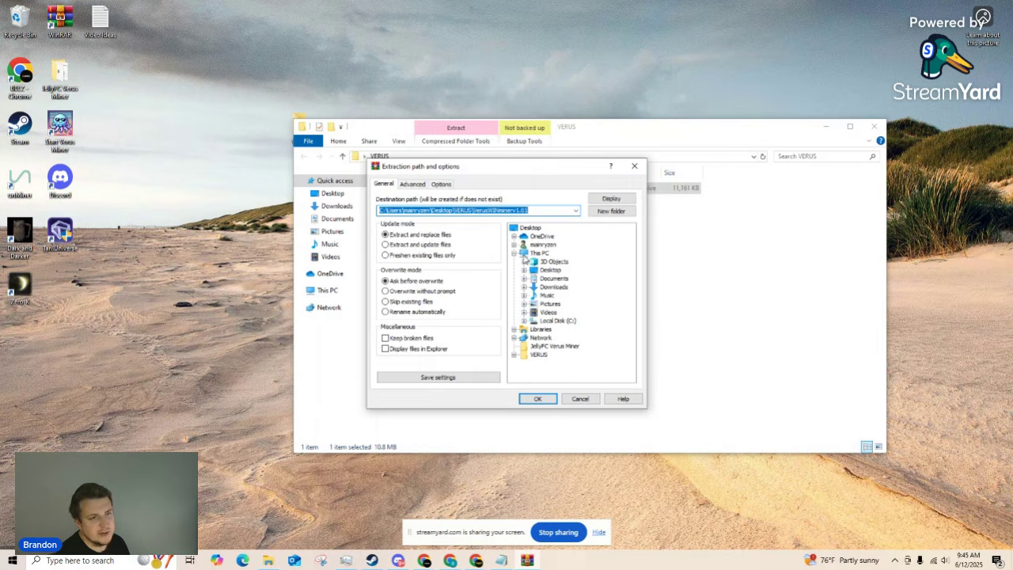
click(545, 405)
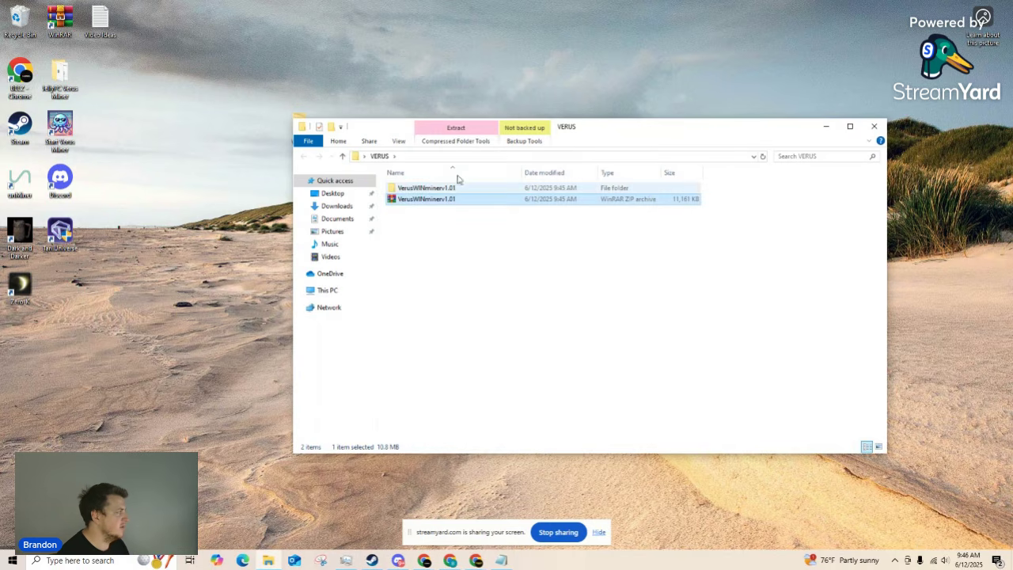
Step: Open the extracted VerusWINminerv1.01 folder and run Veruswindowsminer despite the security warning
click(425, 190)
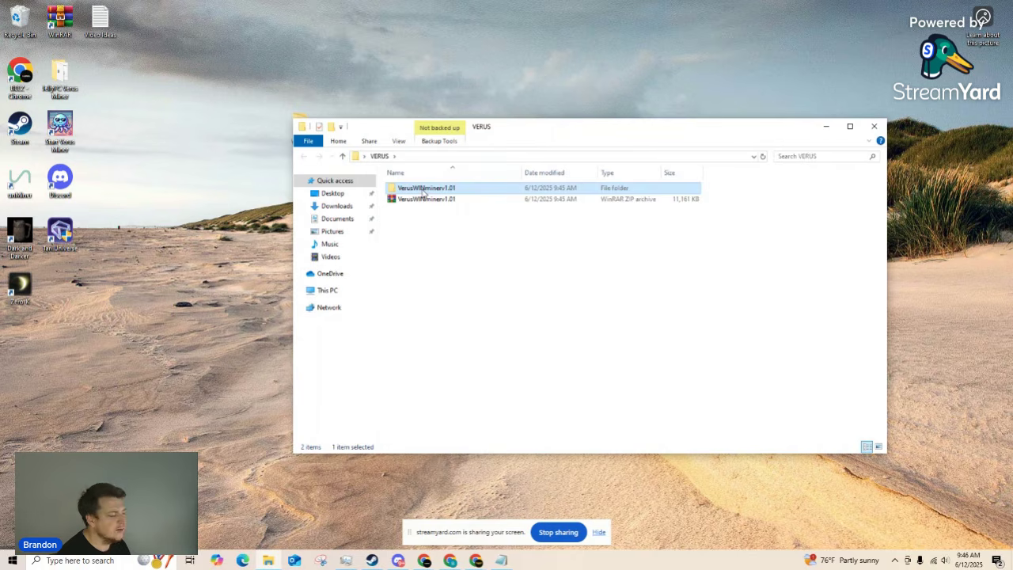
double_click(425, 190)
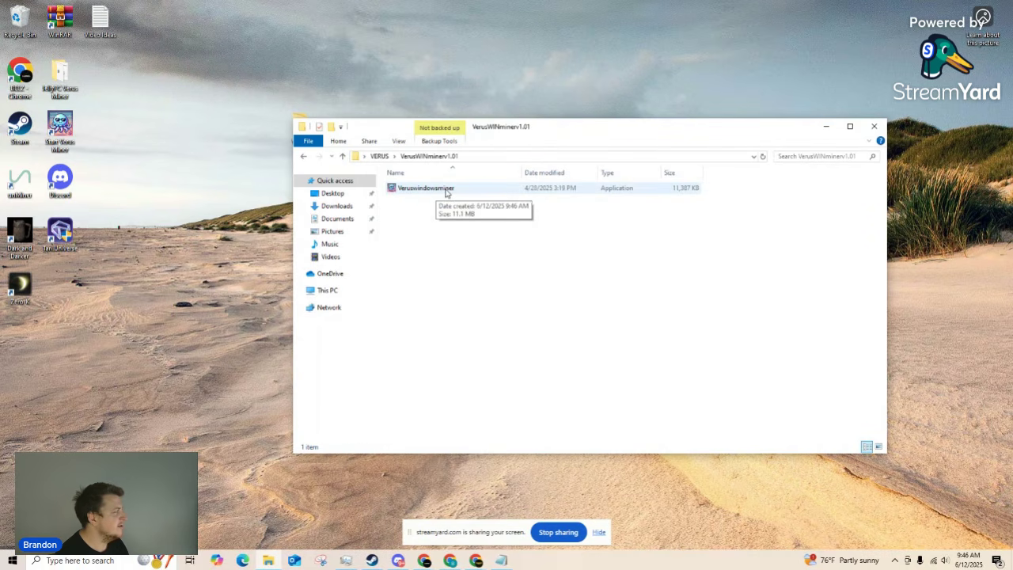
double_click(427, 189)
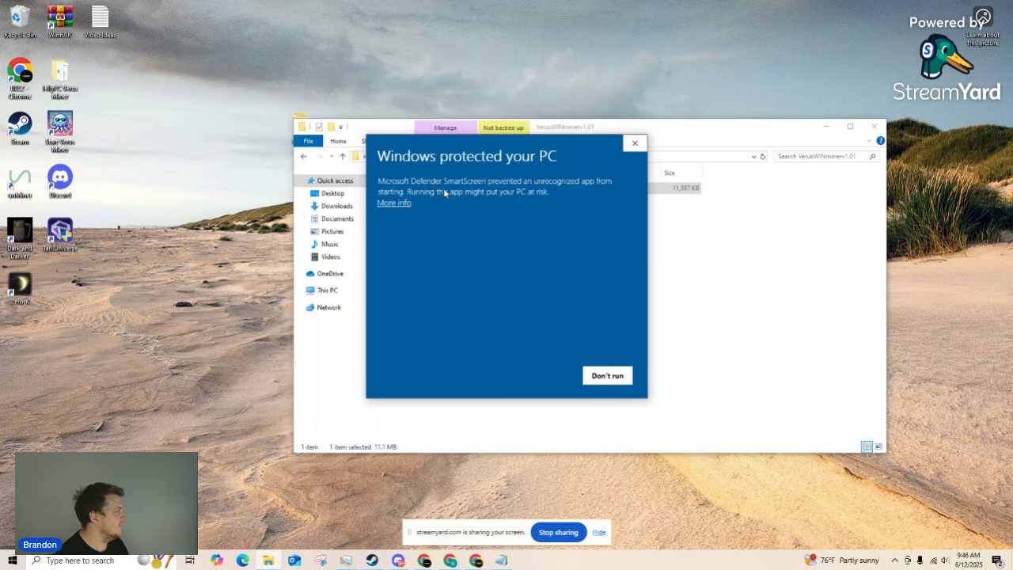
click(386, 204)
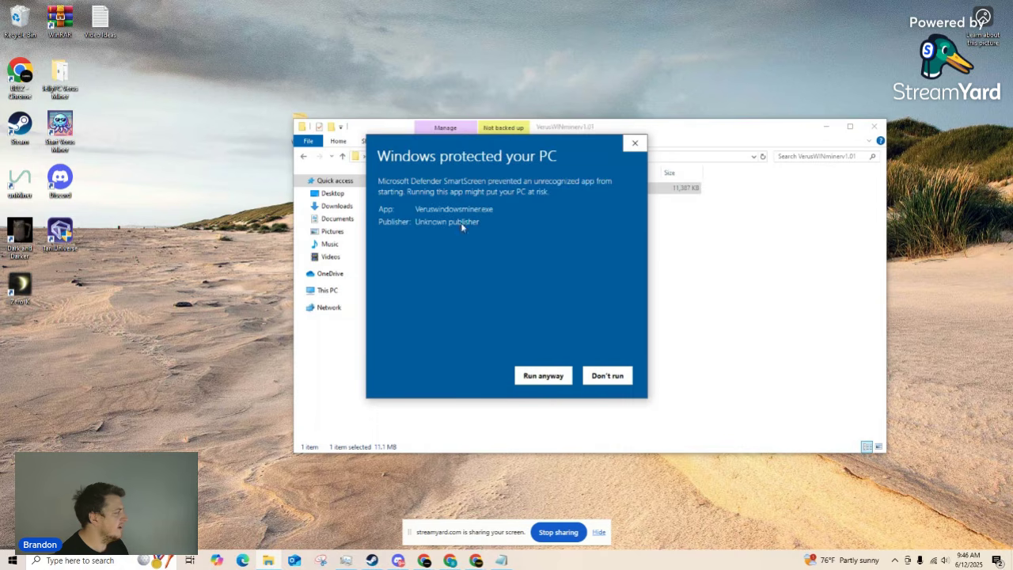
click(543, 376)
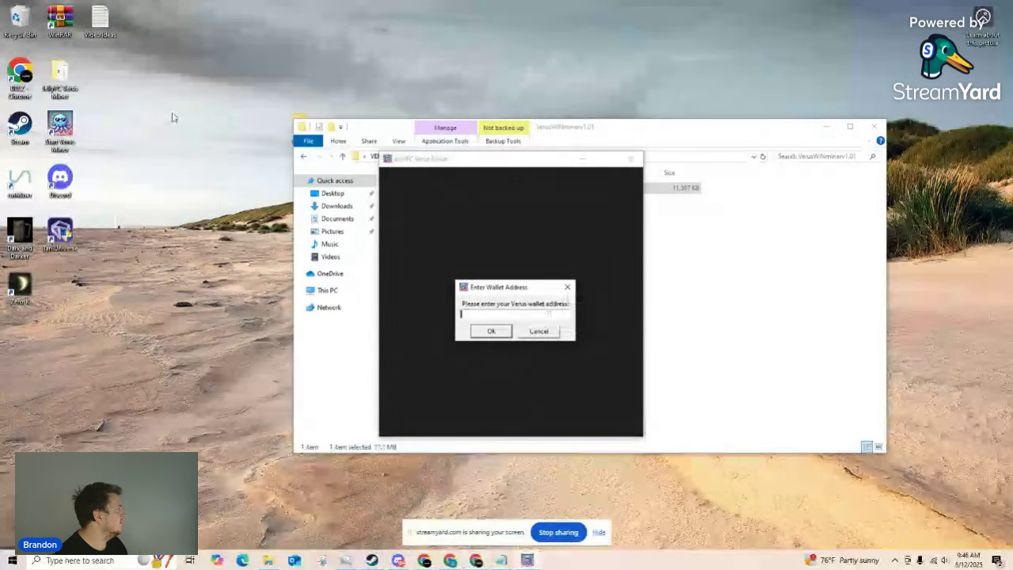
Step: Copy the wallet address from start_miner in Notepad, then close the script
double_click(66, 74)
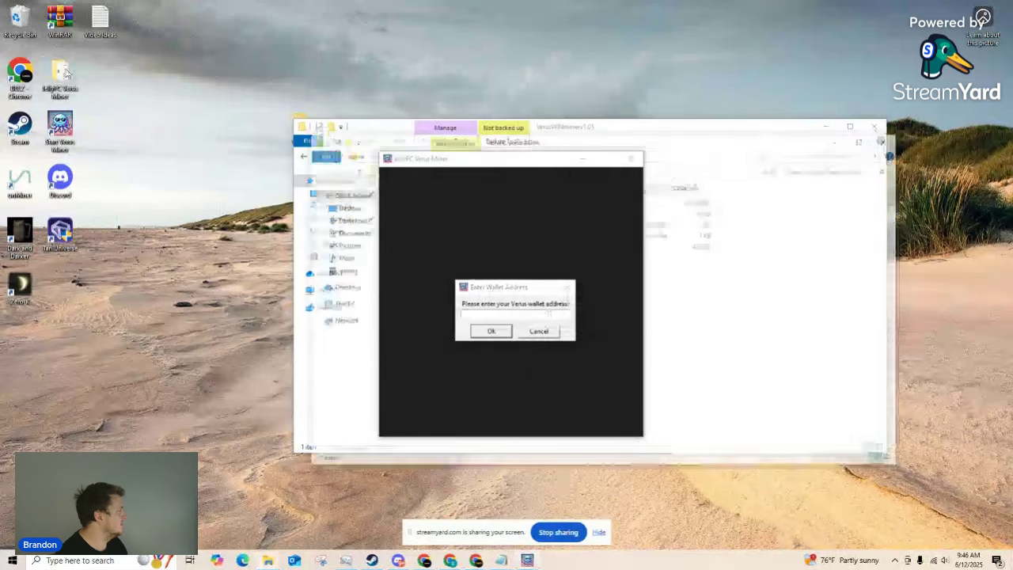
drag(377, 142, 129, 219)
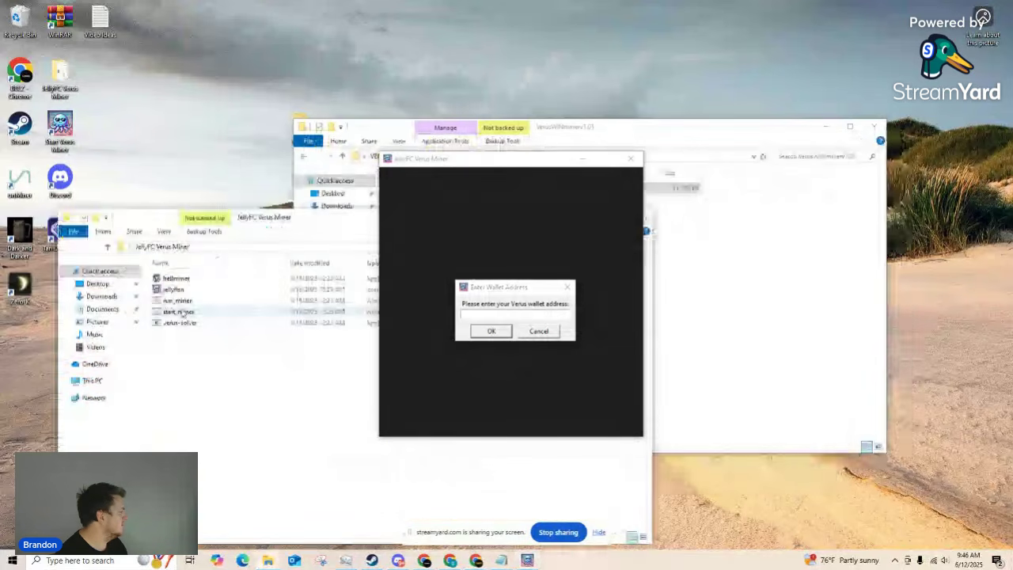
drag(316, 221, 414, 49)
right_click(273, 150)
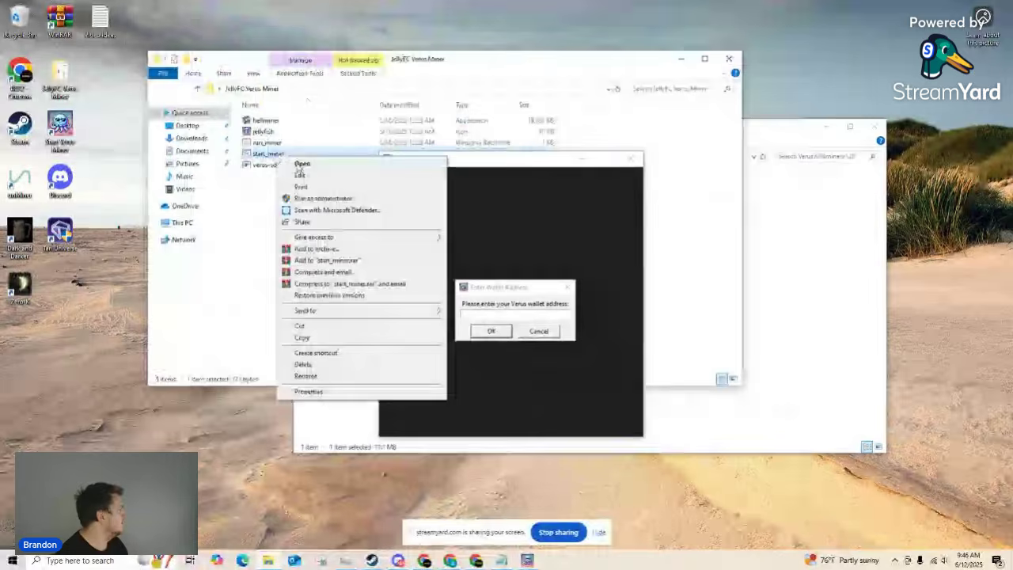
click(307, 173)
drag(269, 46, 464, 45)
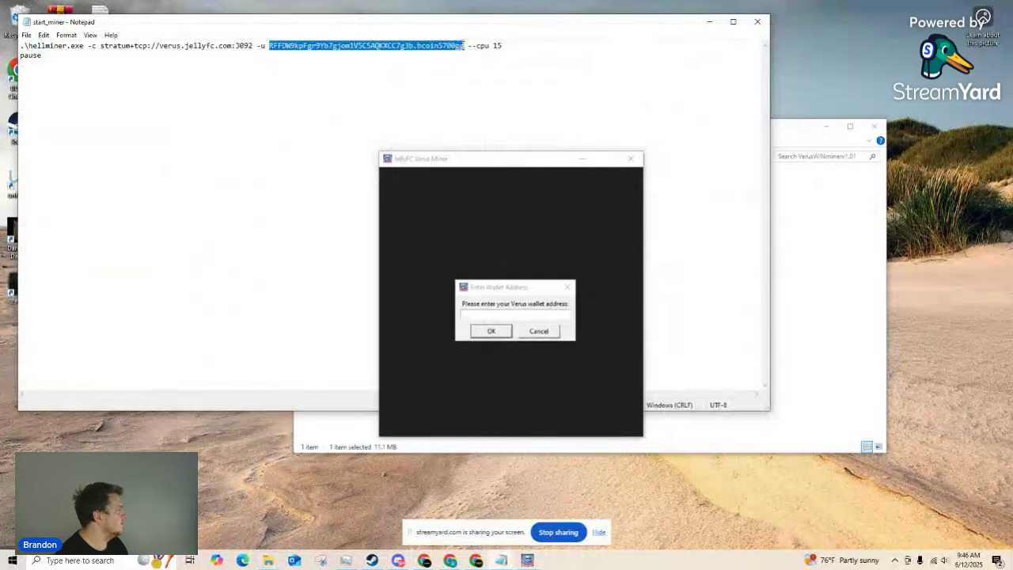
right_click(463, 49)
click(483, 82)
click(758, 21)
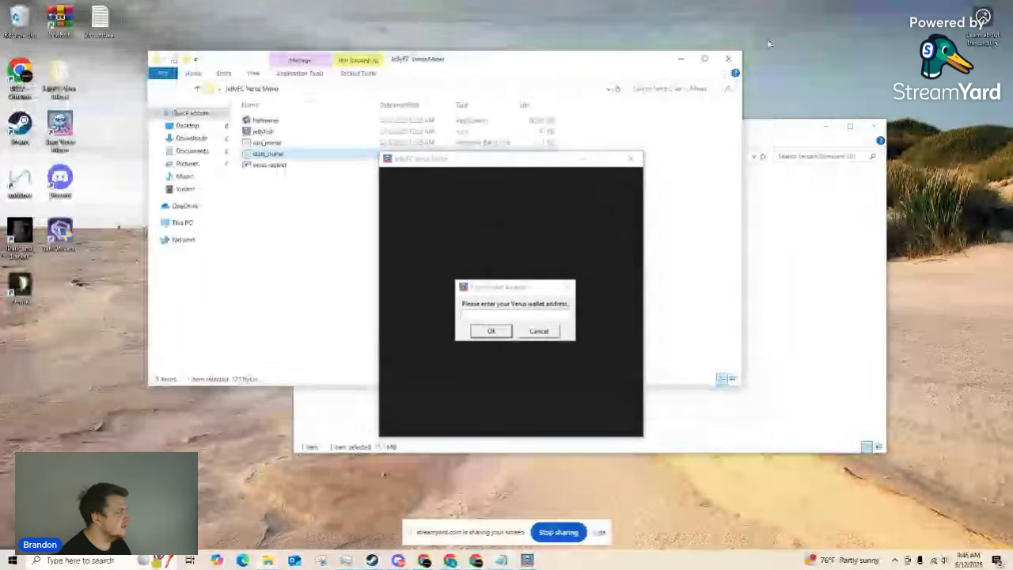
Step: Close the miner folder, review the Verus Wallet download page, and minimize Chrome
click(729, 62)
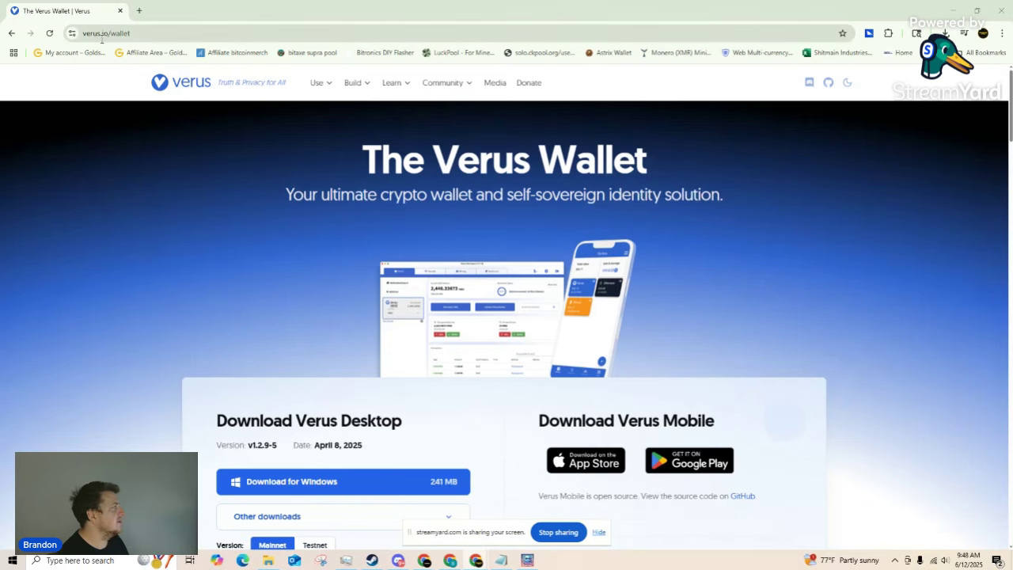
scroll(325, 420, down, 1)
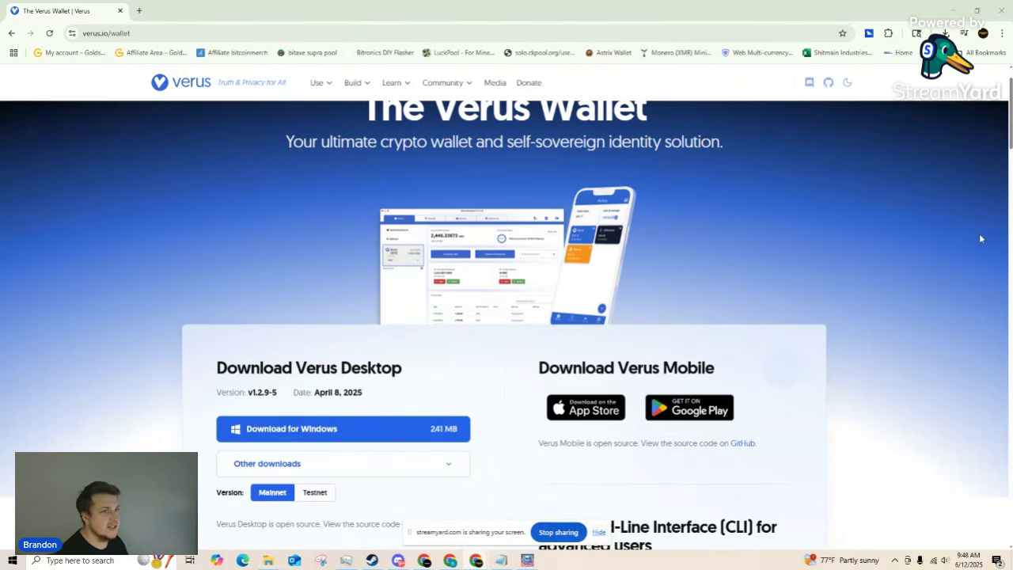
click(953, 10)
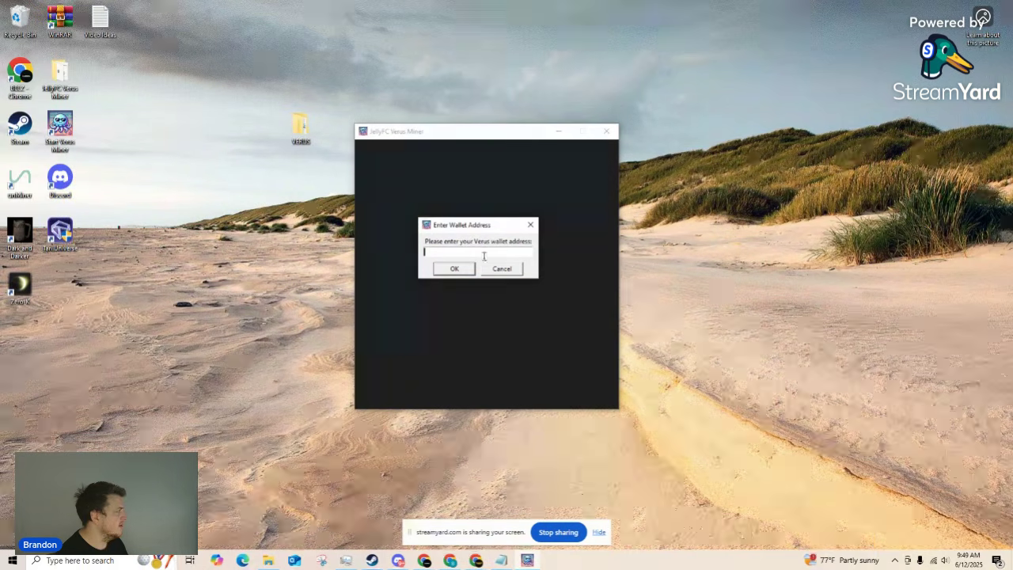
Step: Paste the wallet address into the prompt and delete its '.bcoin5700gg' worker suffix
key(ctrl+v)
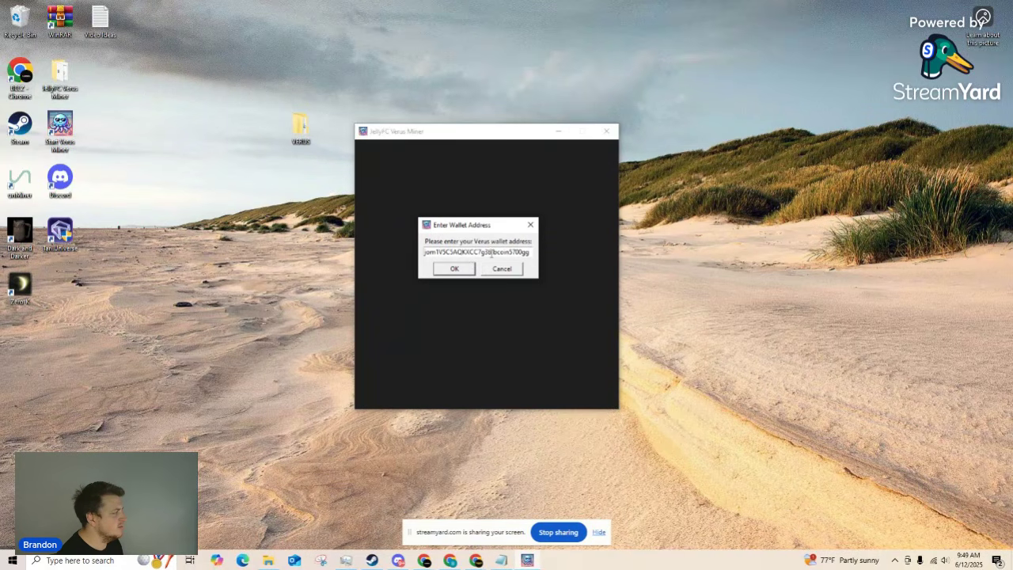
drag(493, 252, 539, 261)
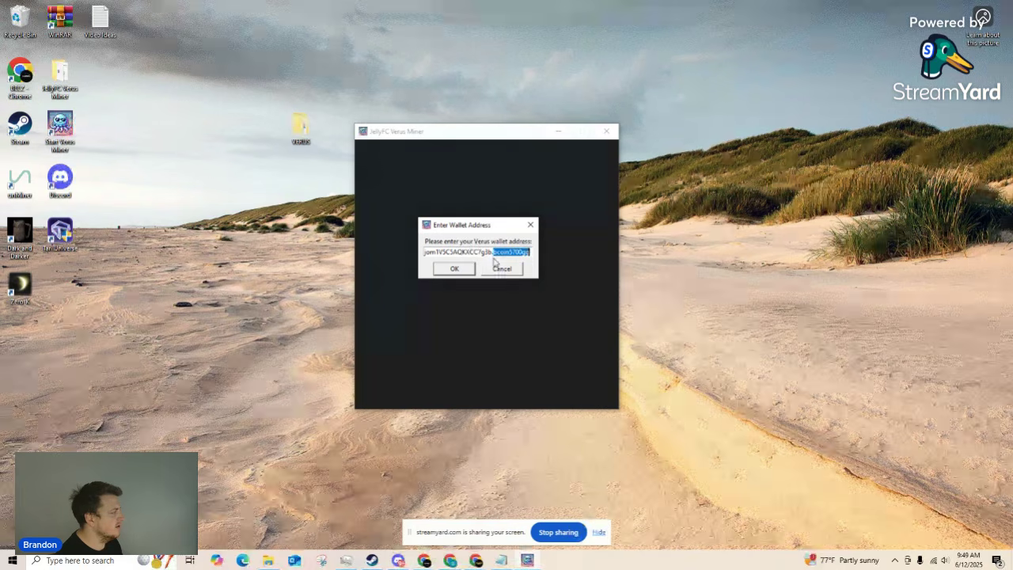
click(532, 252)
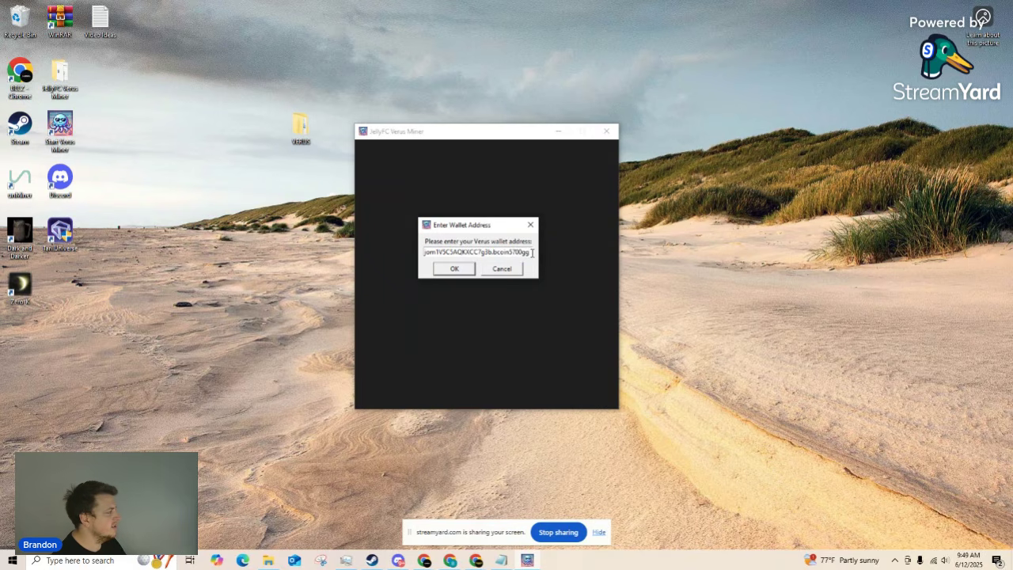
double_click(532, 252)
drag(532, 252, 495, 255)
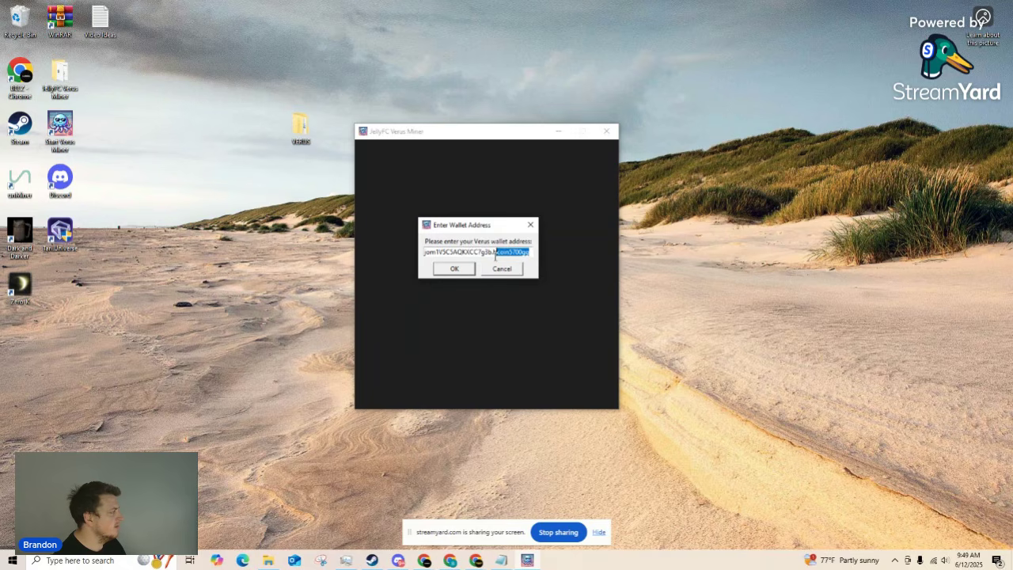
key(BackSpace)
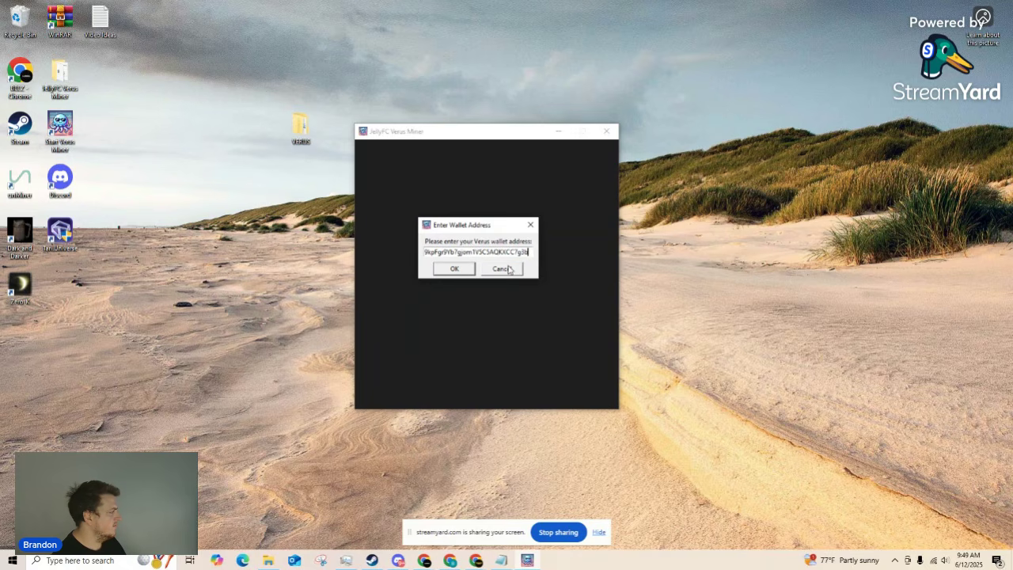
Step: Confirm the wallet address and enter 5700gg as the worker name
click(450, 271)
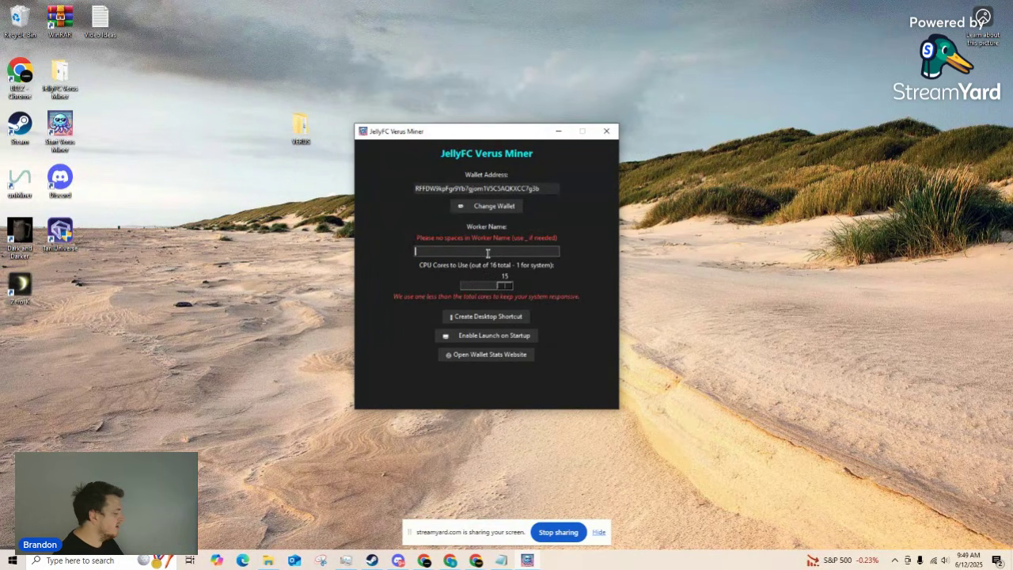
text(5700)
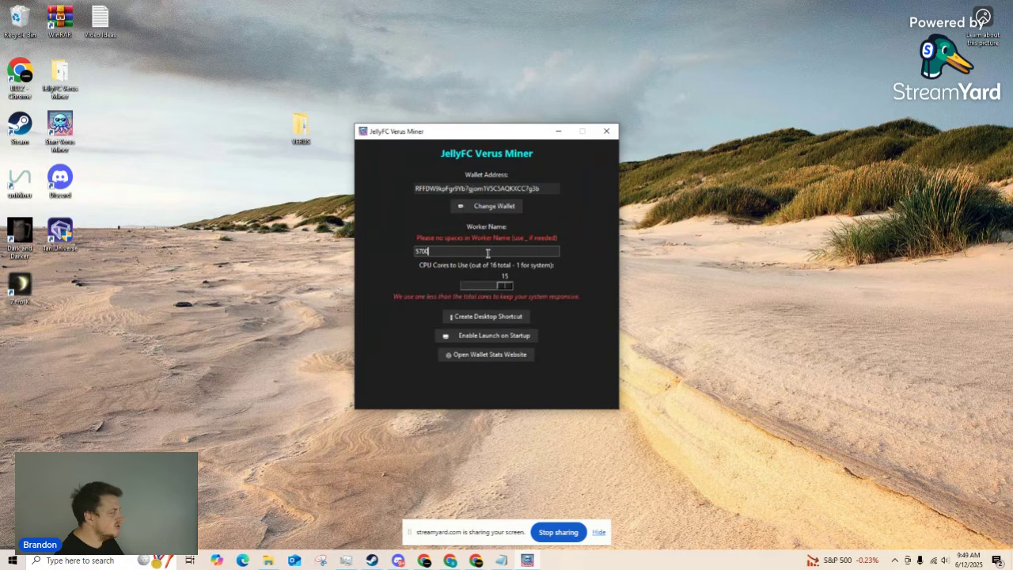
text(gg)
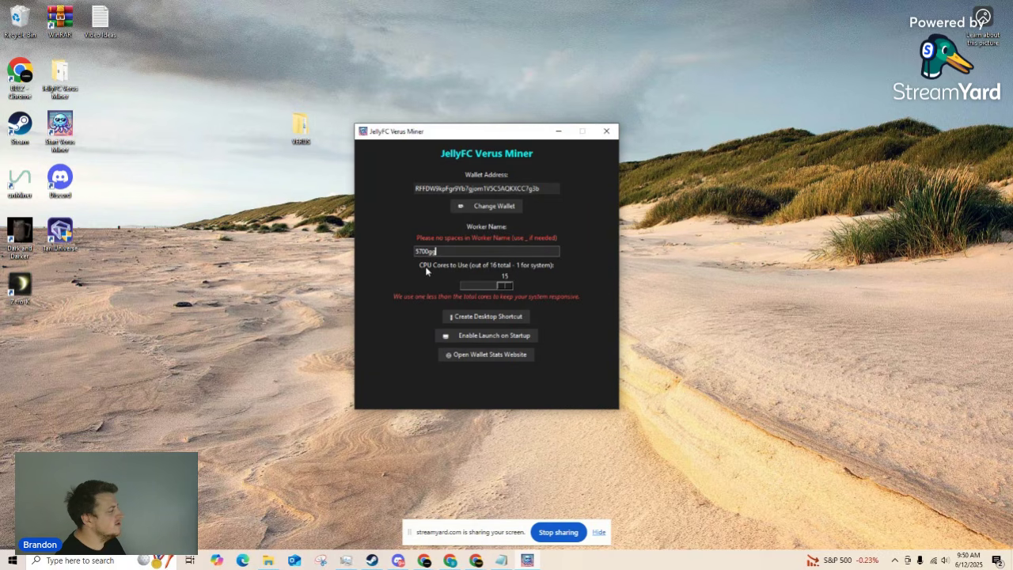
Step: Try CPU cores at 6 and 7, return to 15, and add a Start Verus Miner desktop shortcut
click(503, 284)
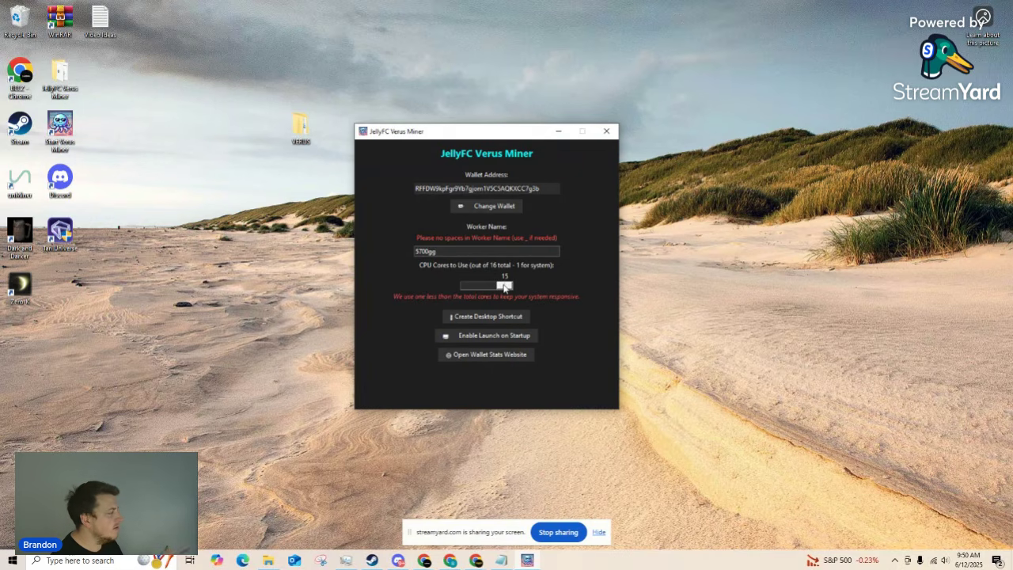
drag(504, 287, 482, 288)
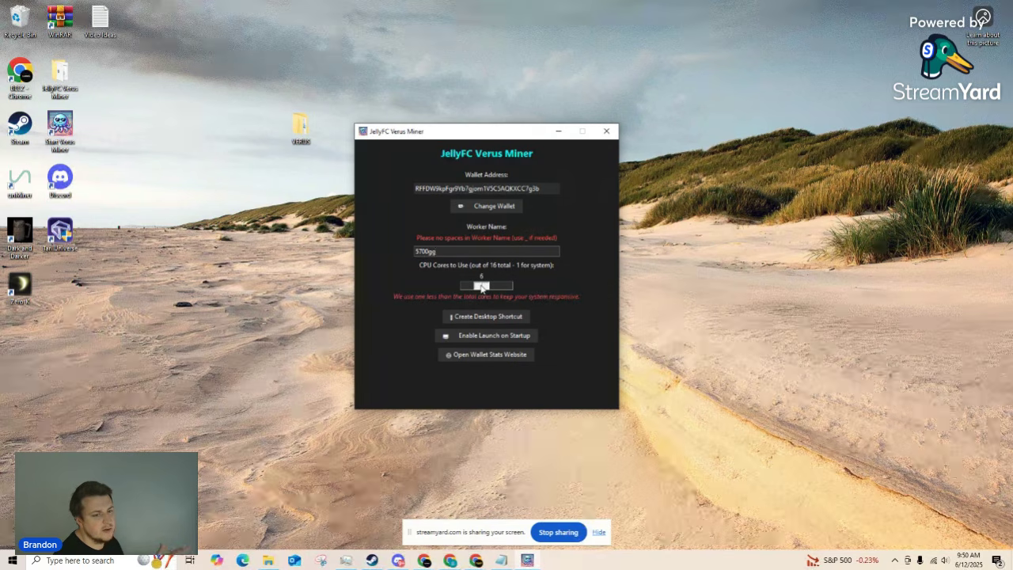
drag(482, 287, 490, 288)
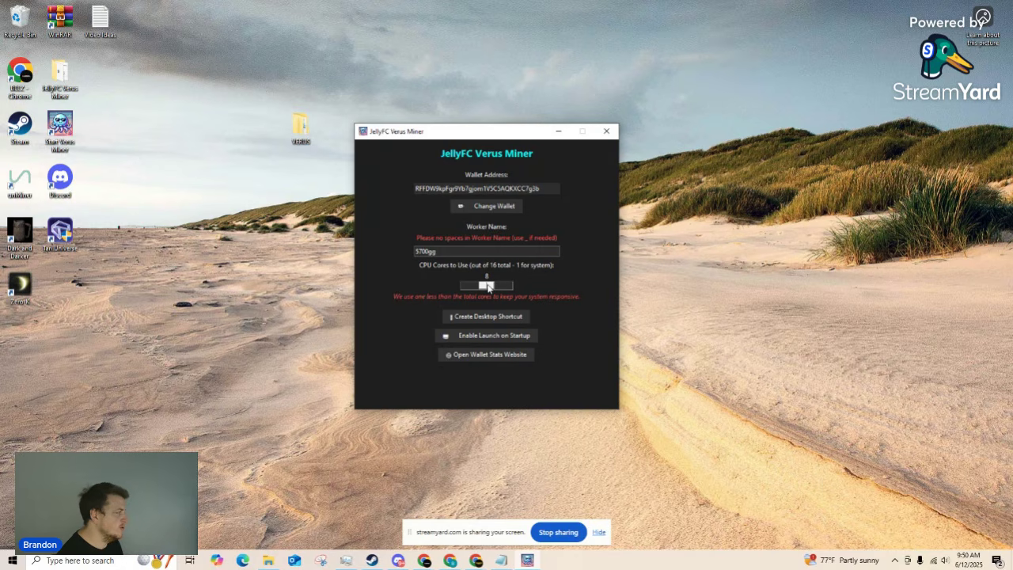
drag(487, 286, 522, 288)
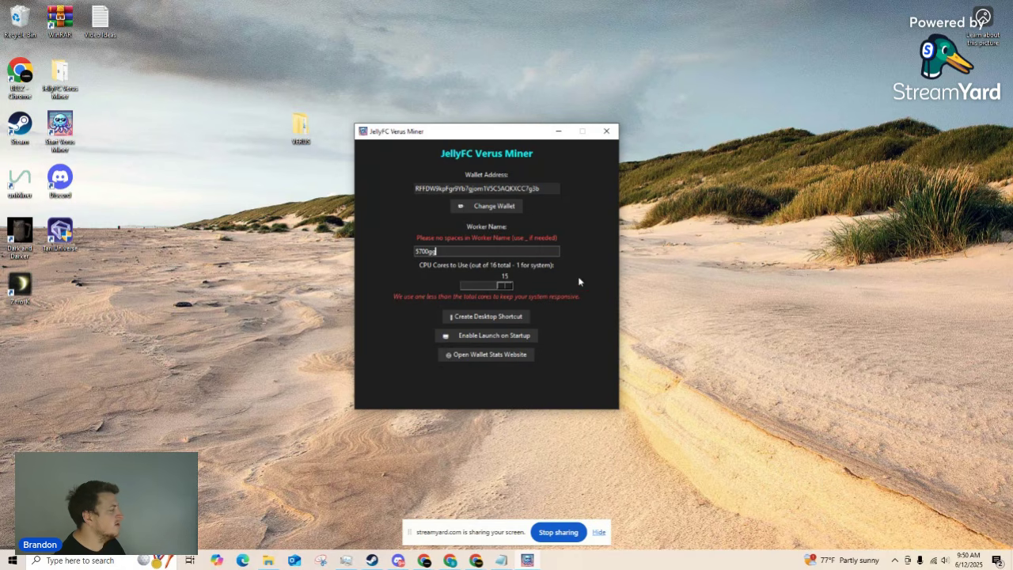
click(492, 319)
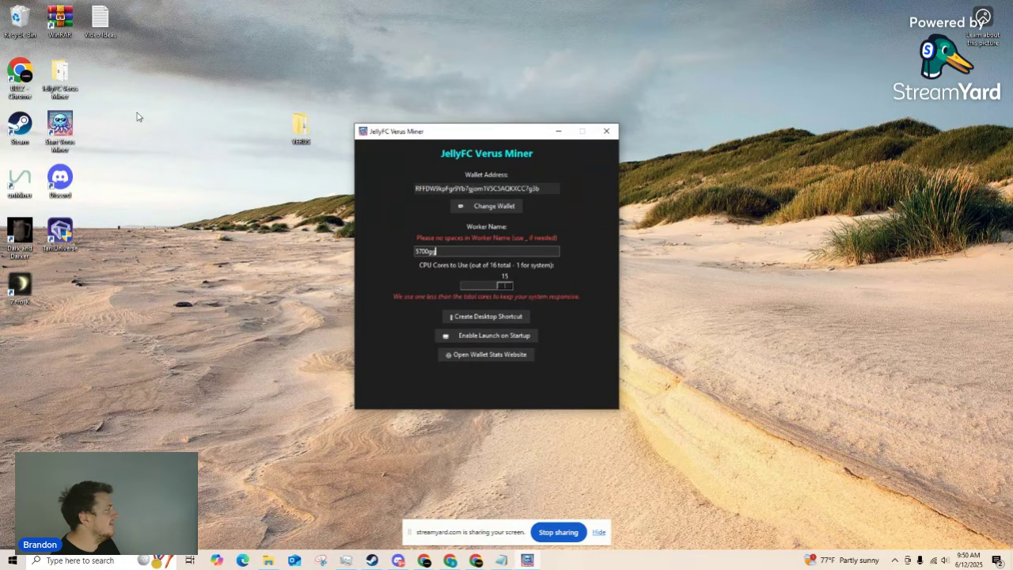
drag(168, 90, 267, 185)
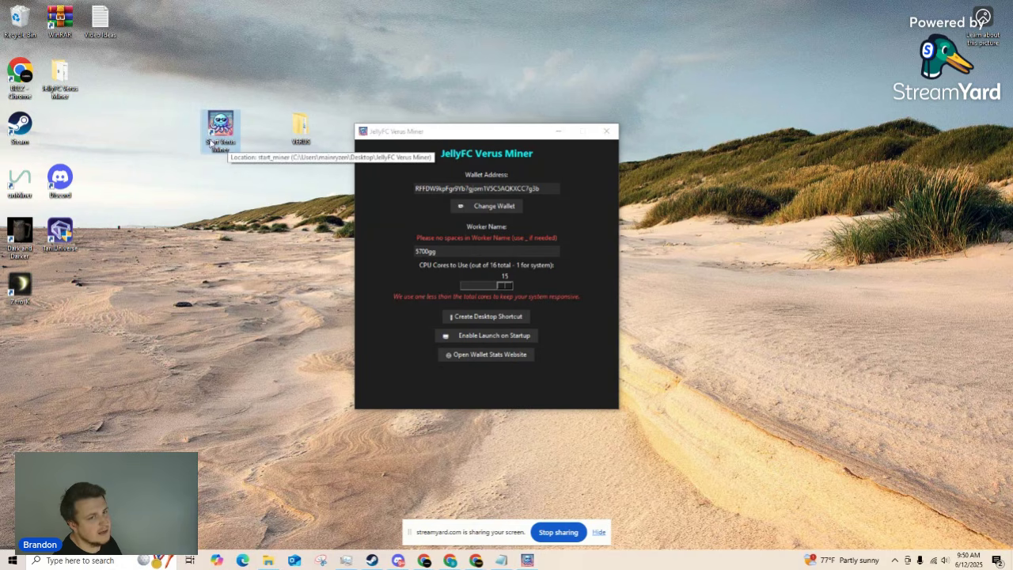
Step: Open the wallet stats website and minimize the miner to view the pool stats
click(498, 356)
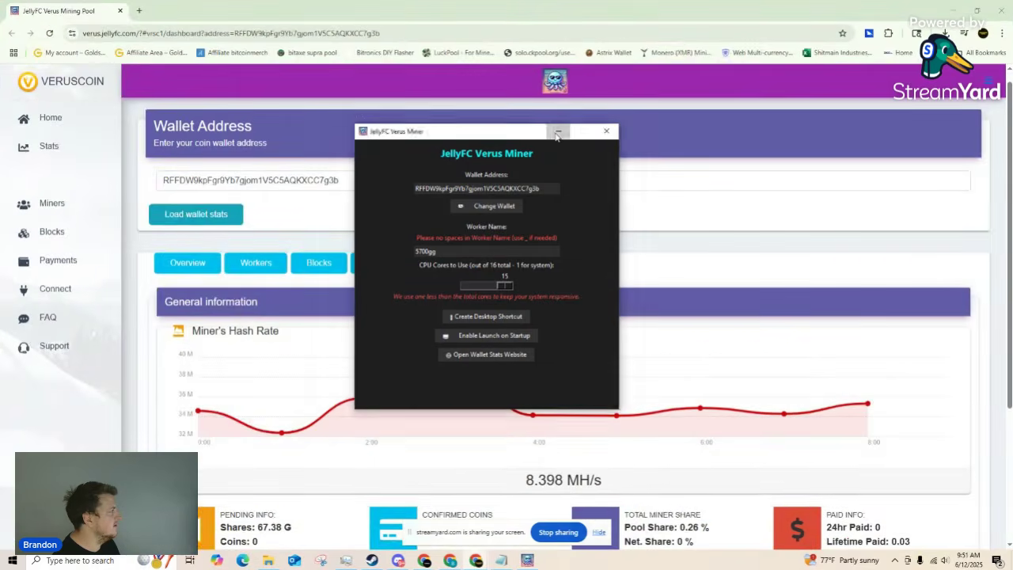
click(557, 132)
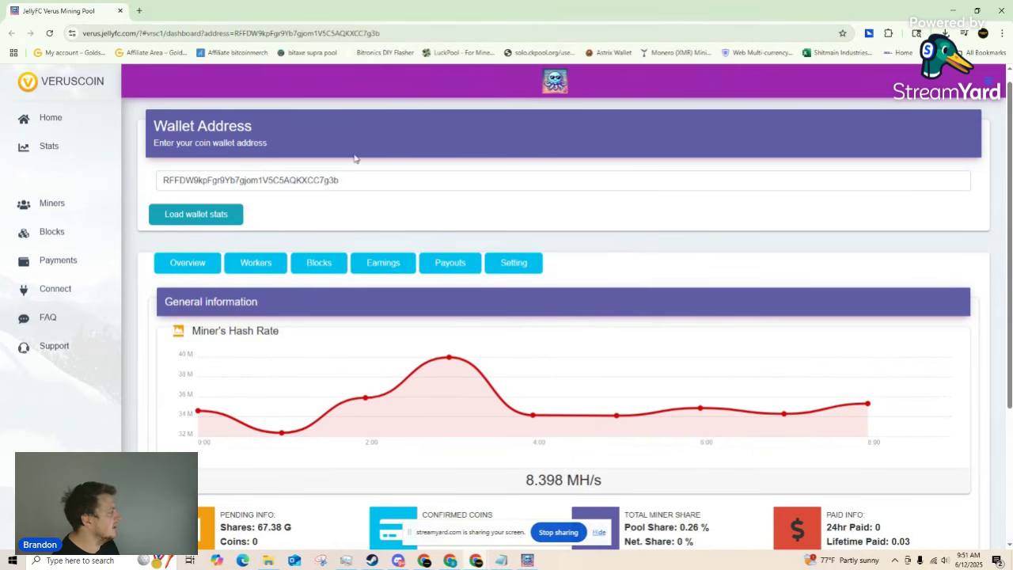
scroll(377, 207, down, 2)
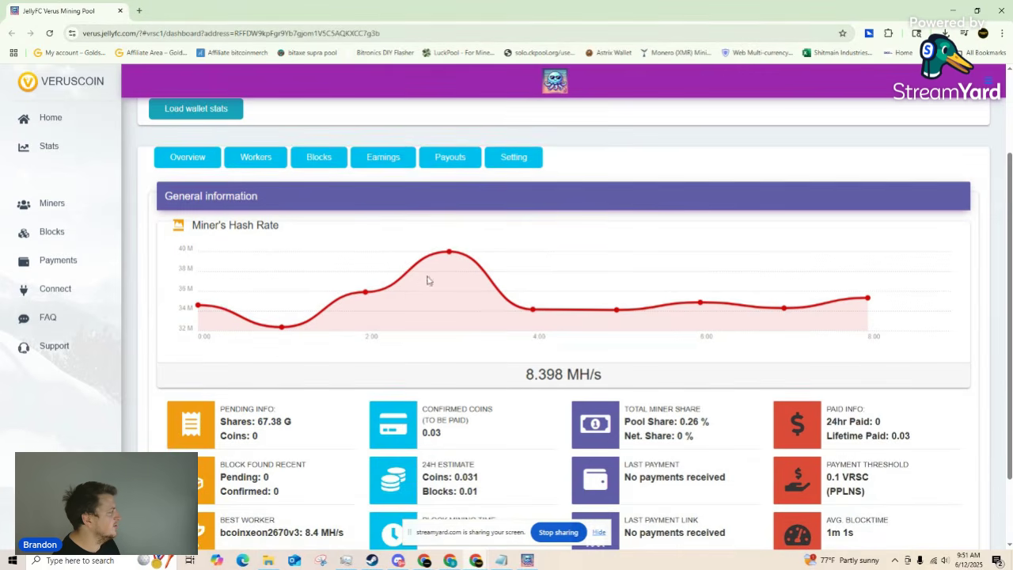
Step: Browse the workers, blocks, earnings, payouts and payout settings views, then return to the overview
click(251, 161)
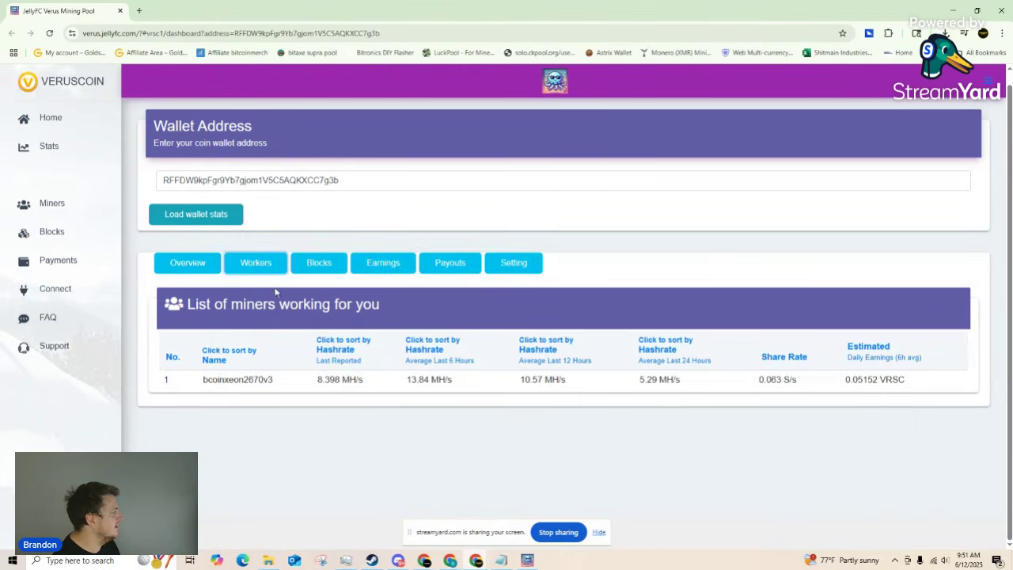
click(311, 269)
click(386, 266)
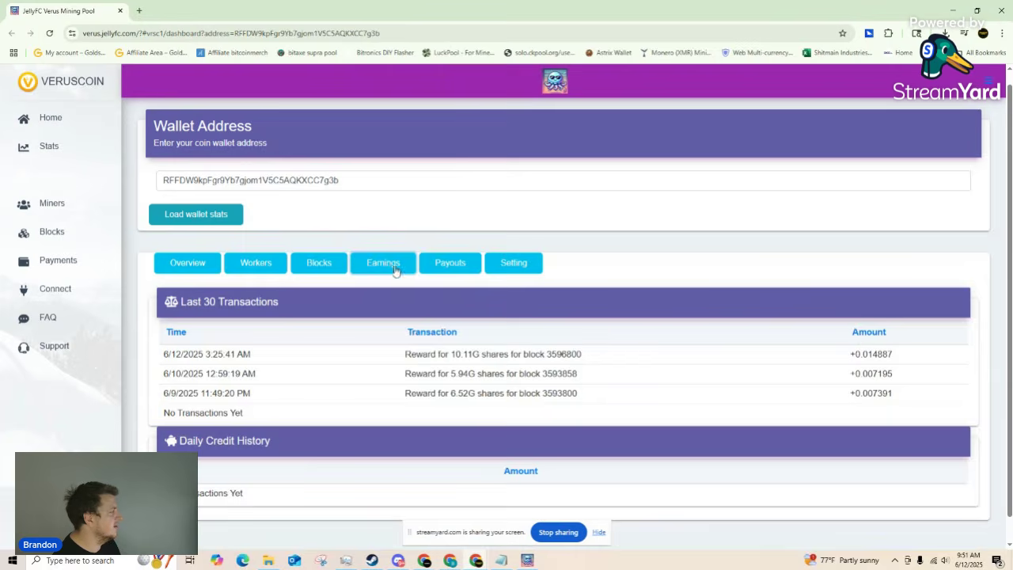
click(459, 271)
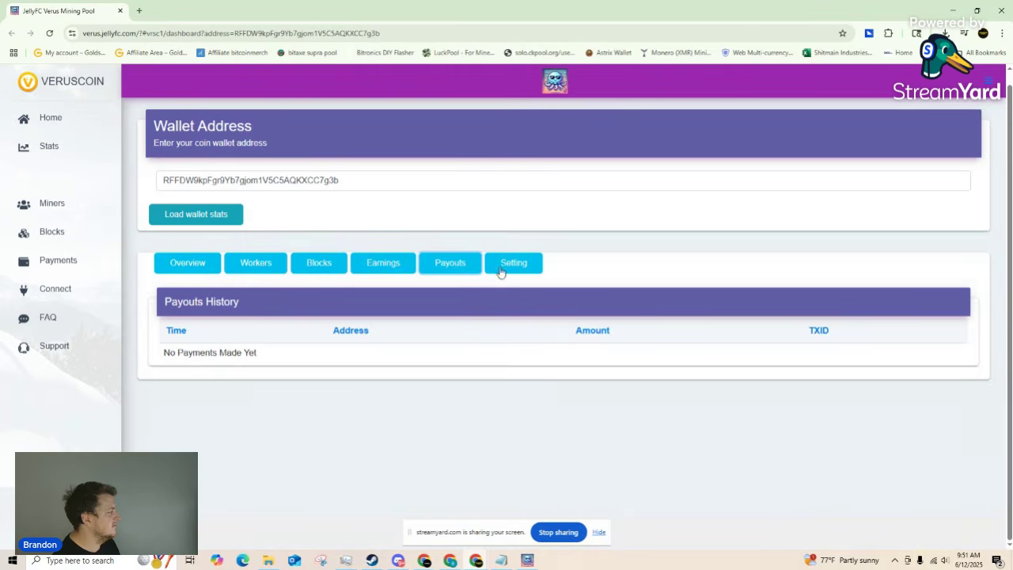
click(500, 269)
click(398, 266)
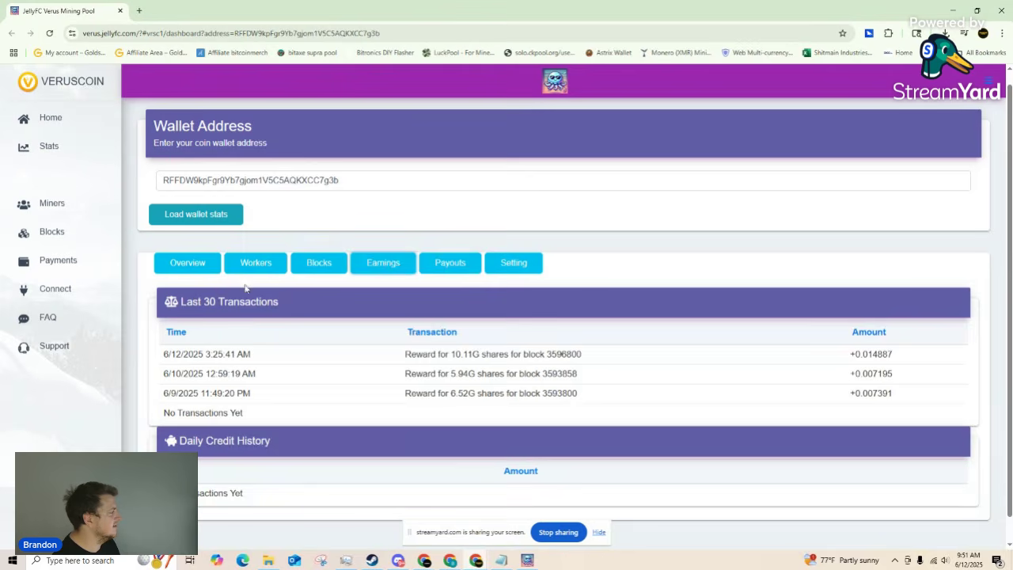
click(203, 270)
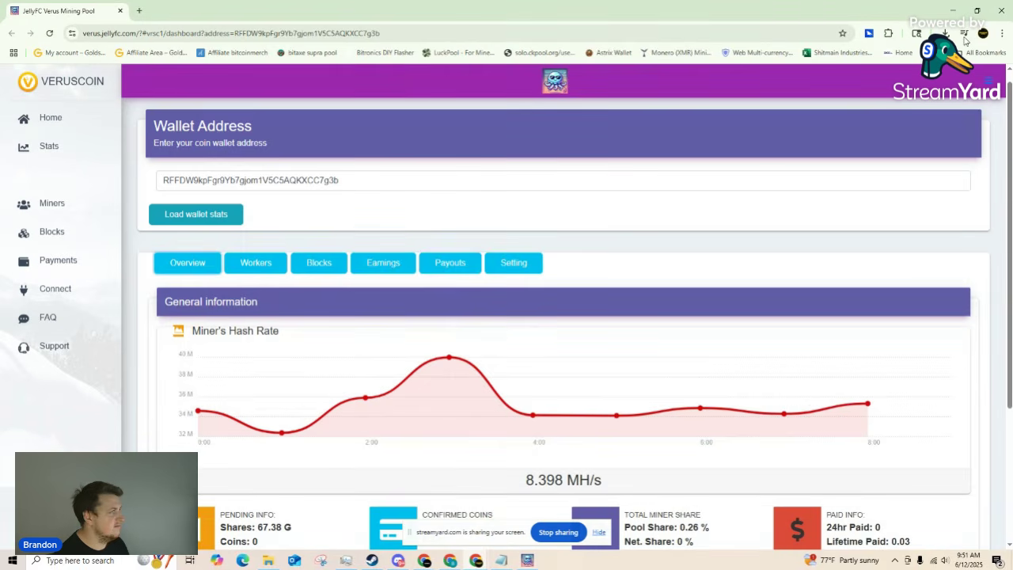
click(952, 11)
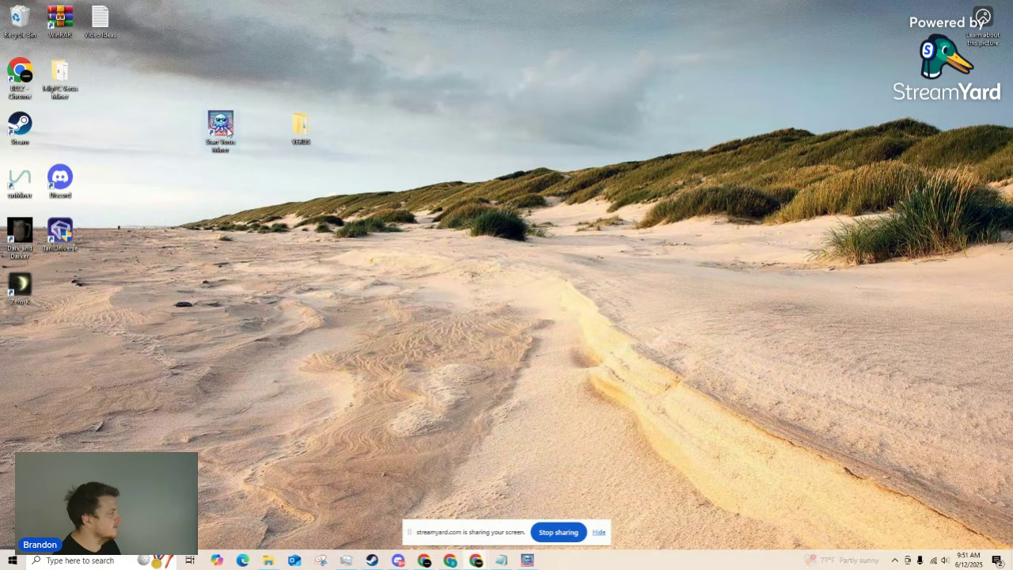
Step: Launch the Start Verus Miner shortcut, watch hellminer accept 3 shares at 20.243 MH/s, then close it
double_click(224, 128)
drag(420, 142, 501, 132)
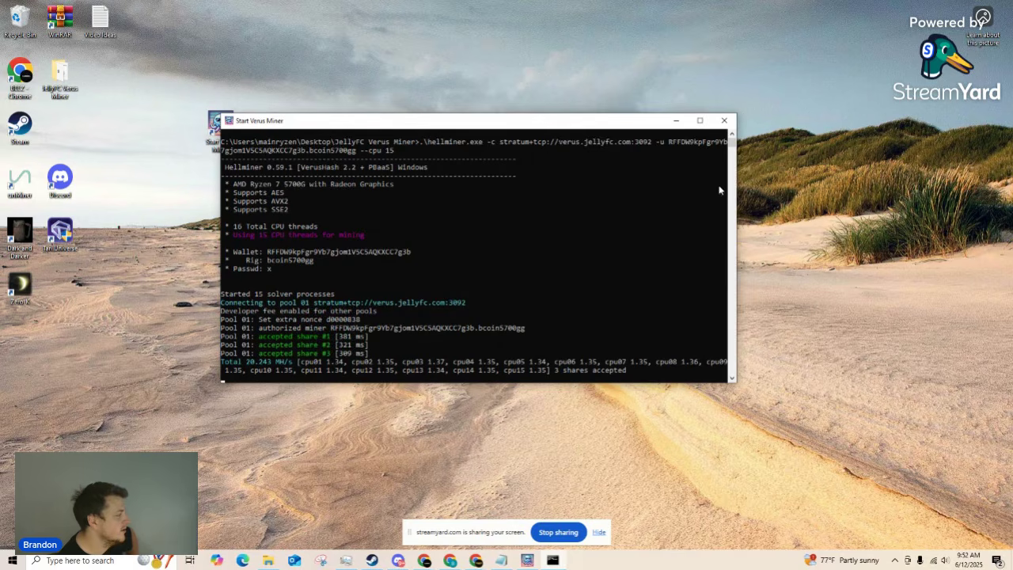
click(725, 121)
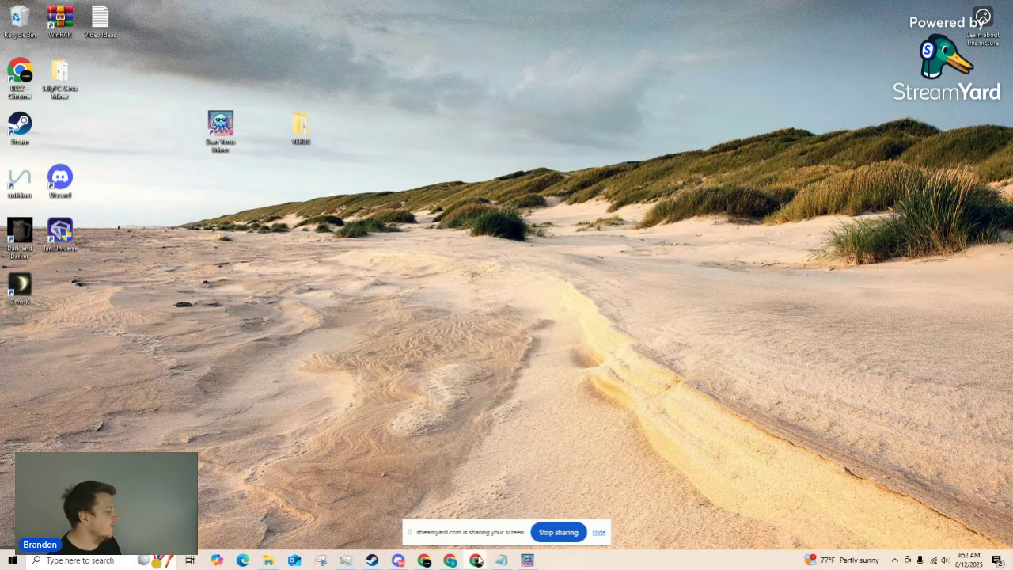
Step: Back in Chrome, search 'verus coin' in a new tab and open CoinMarketCap's VerusCoin page
mouse_move(476, 561)
click(689, 518)
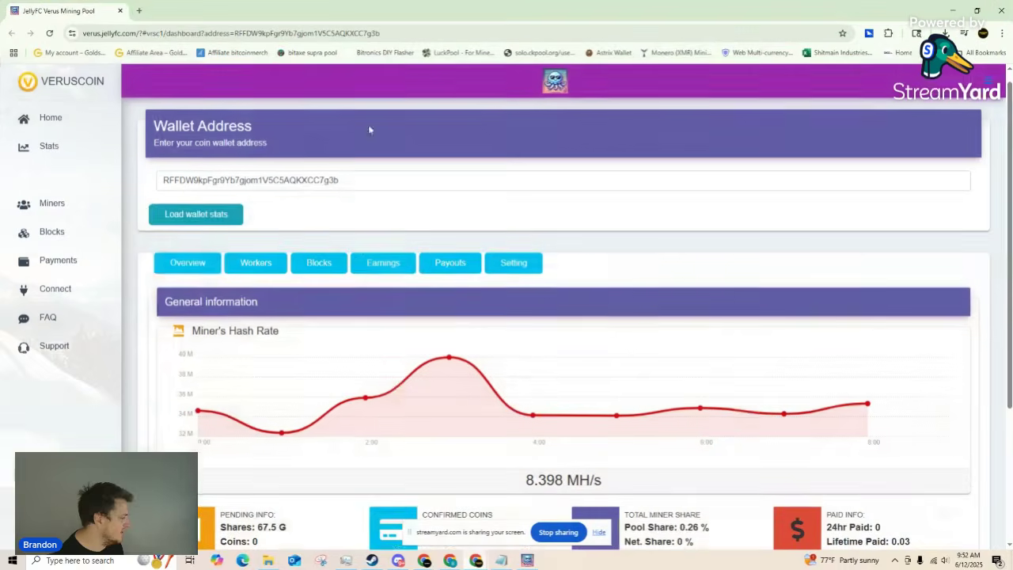
click(138, 11)
text(verus coin)
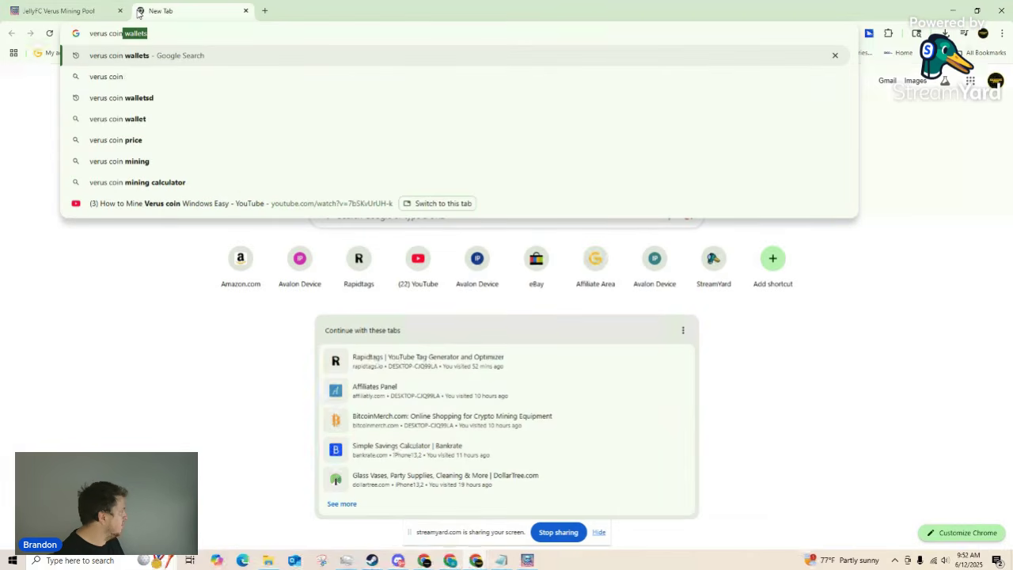
key(Delete)
key(Return)
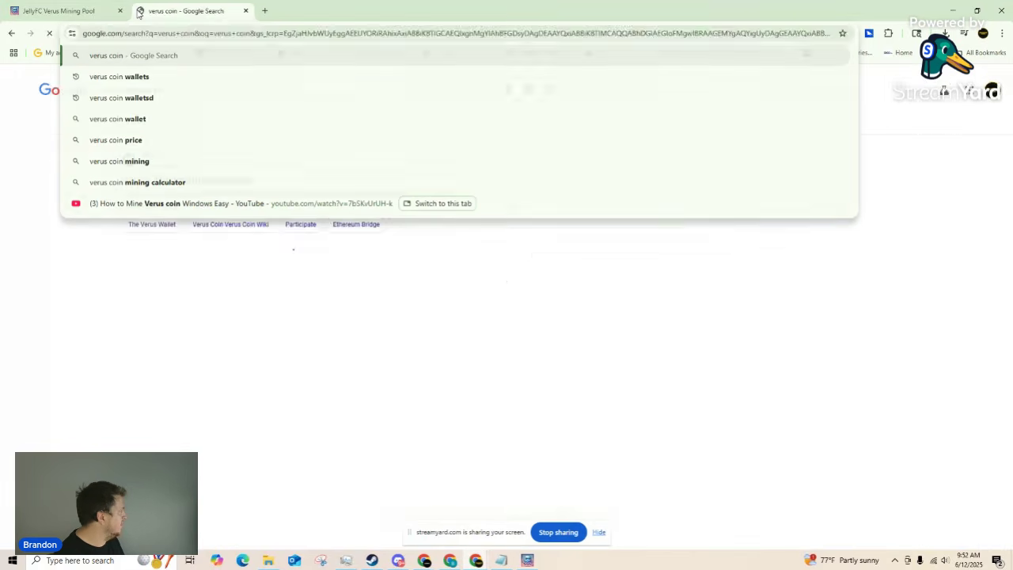
click(209, 279)
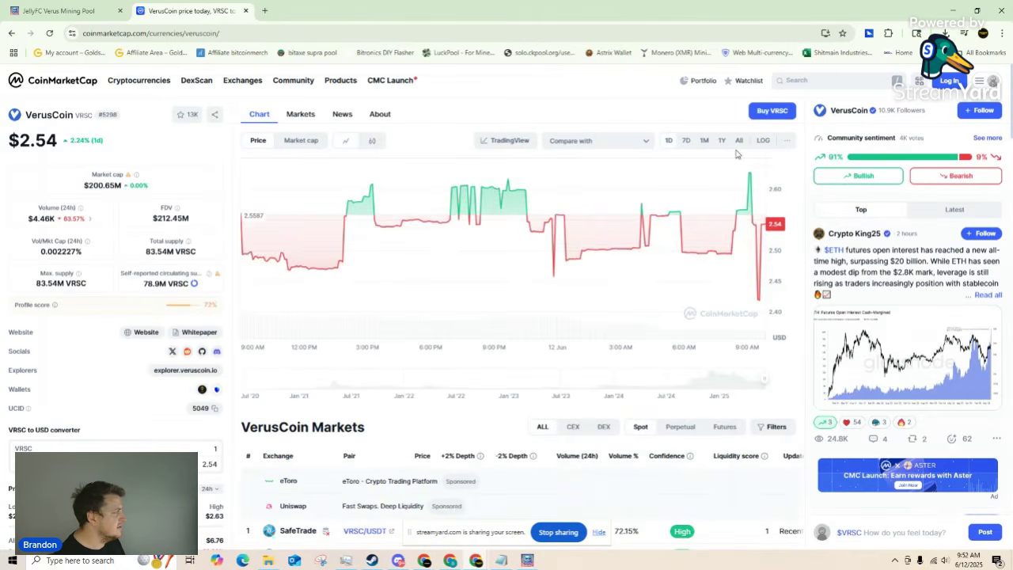
Step: Step the VRSC price chart through 1M and 1Y to the All-time range
click(705, 140)
click(722, 140)
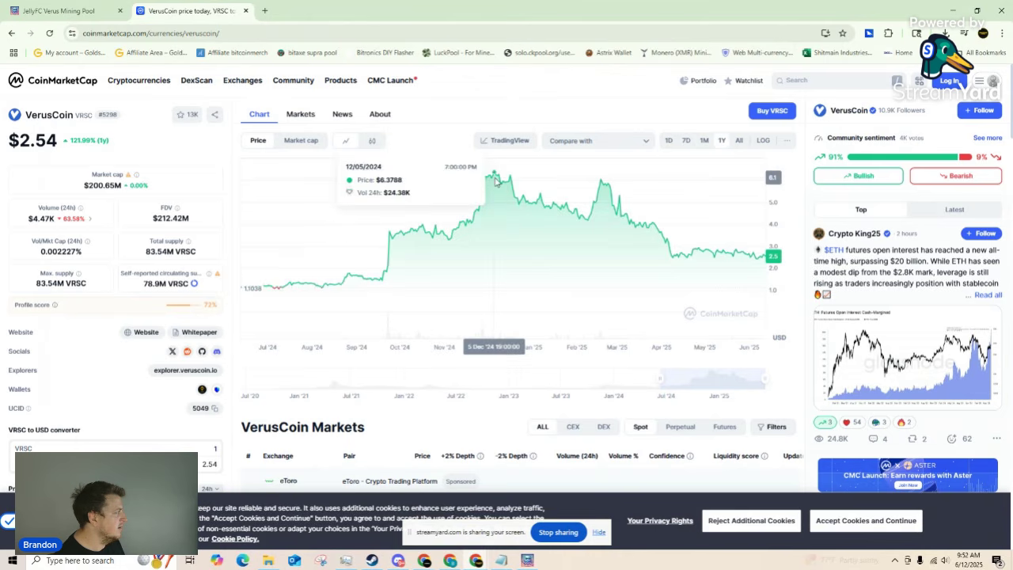
click(739, 141)
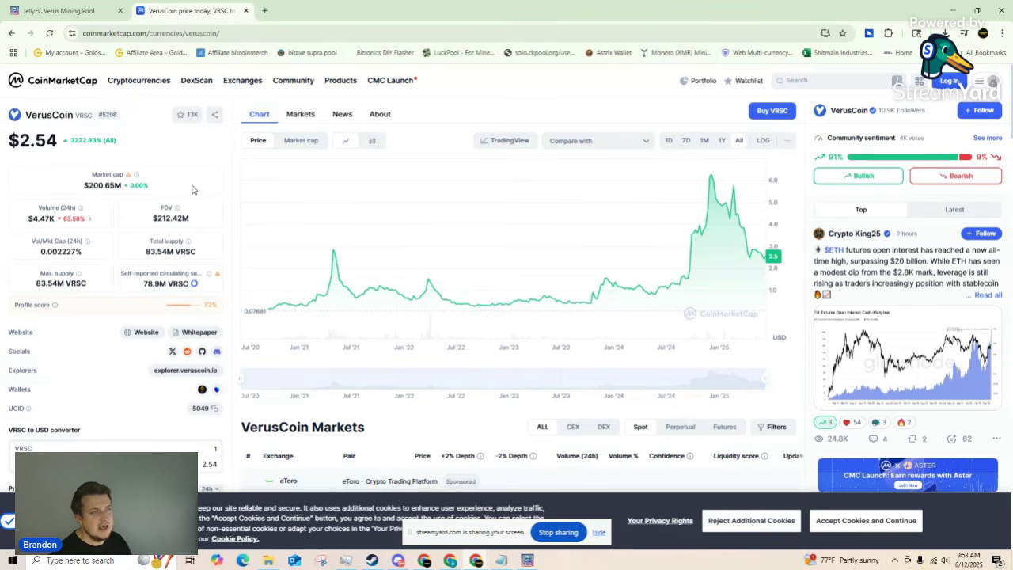
Step: Search '5700g tdp' in a new tab to find the Ryzen 7 5700G's 65W TDP, then start an app search
click(265, 11)
text(5)
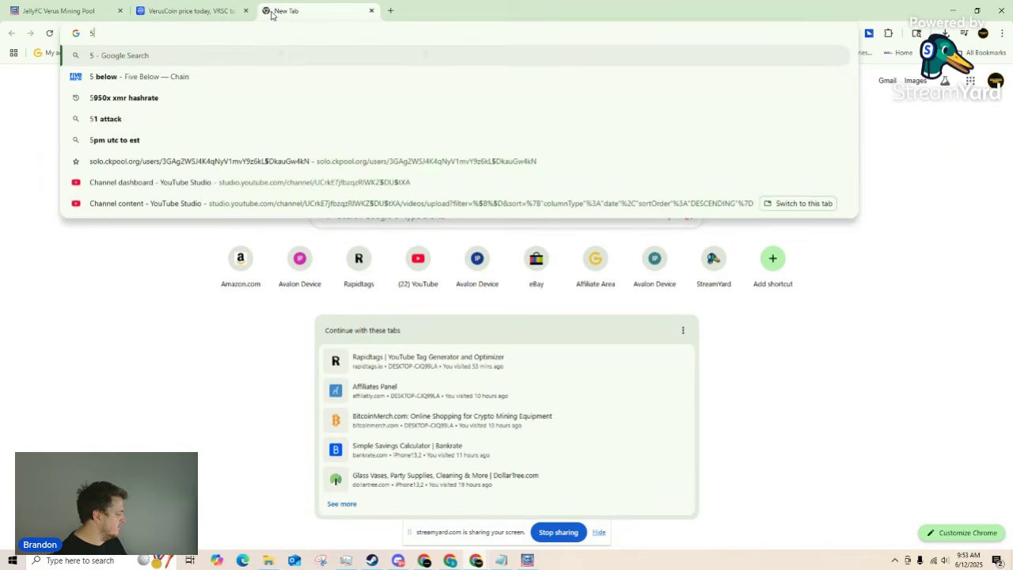
text(700g tdp)
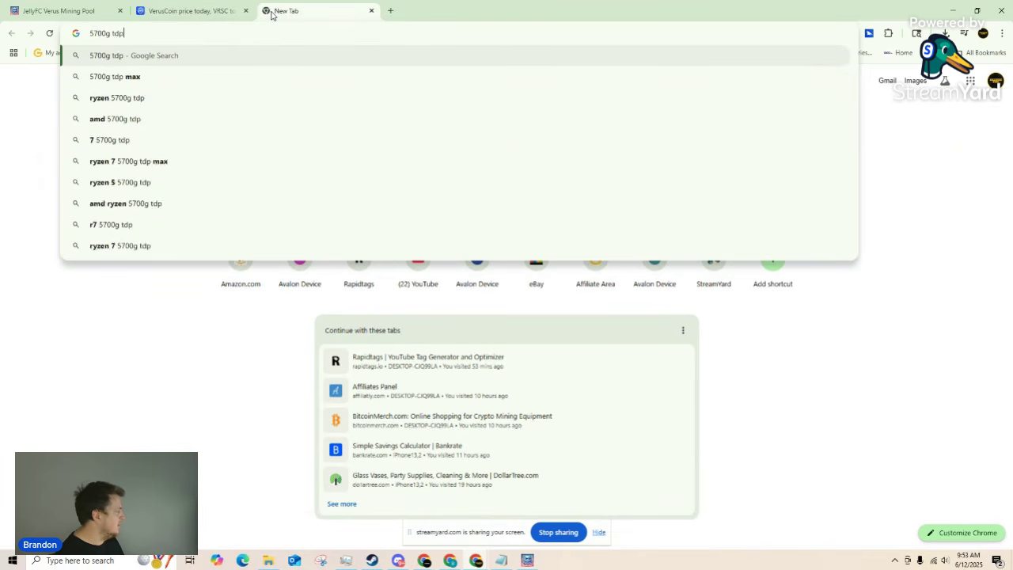
key(Return)
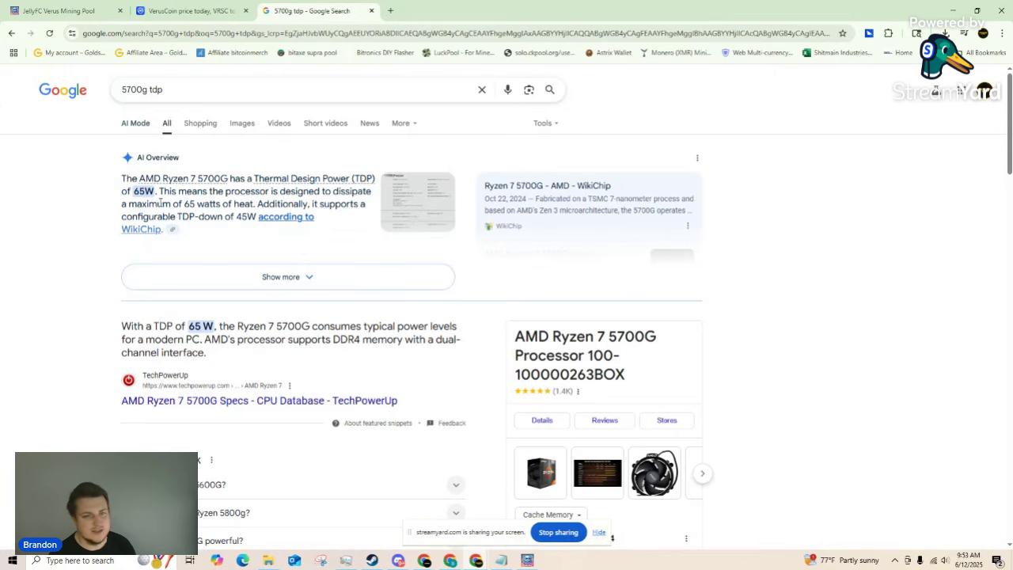
click(101, 561)
Step: Launch Calculator with 'calc' and compute 70 × 24 = 1,680
text(calc)
key(Return)
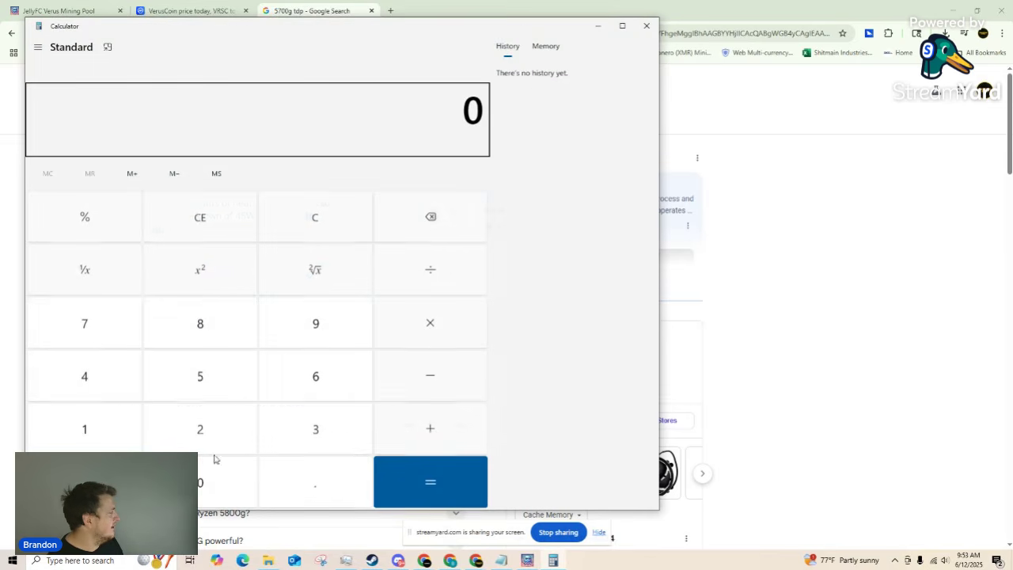
click(89, 329)
click(210, 467)
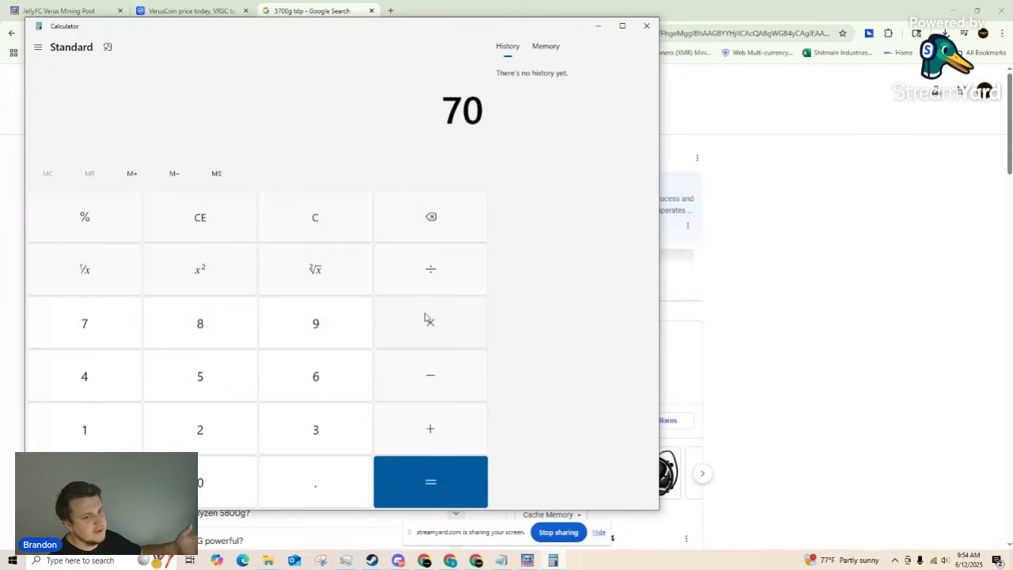
drag(409, 29, 698, 58)
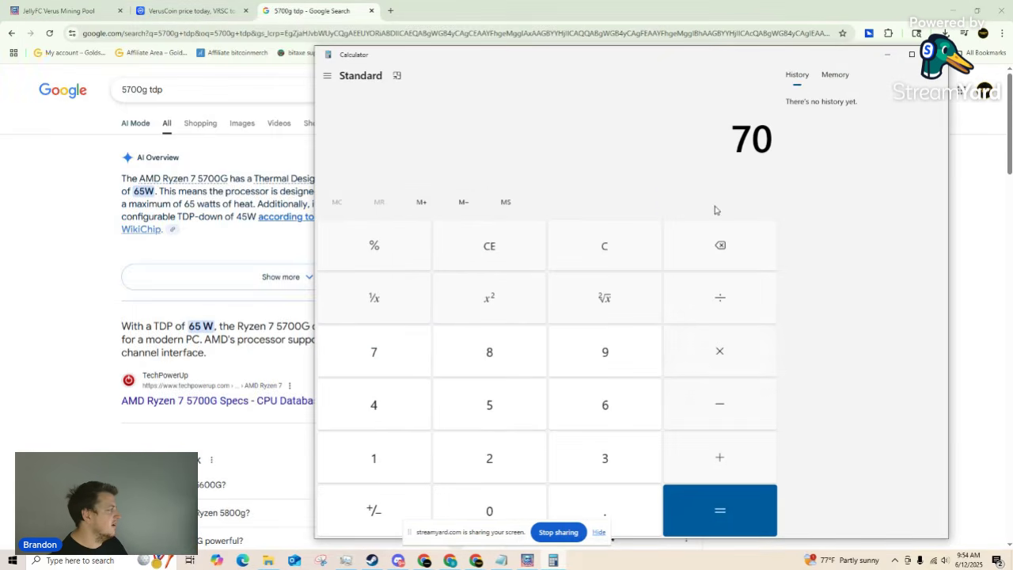
click(720, 367)
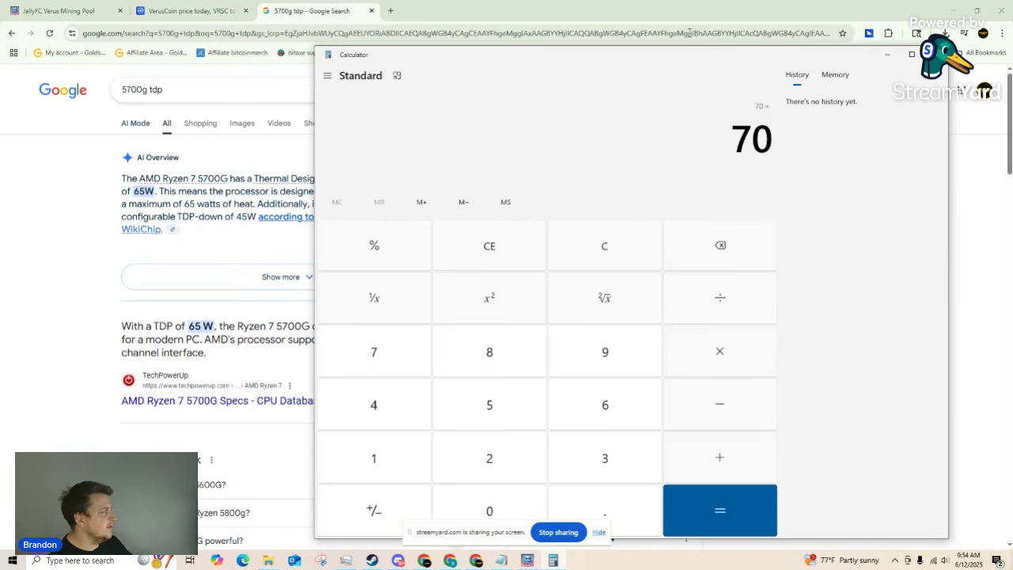
drag(678, 56, 670, 46)
click(457, 457)
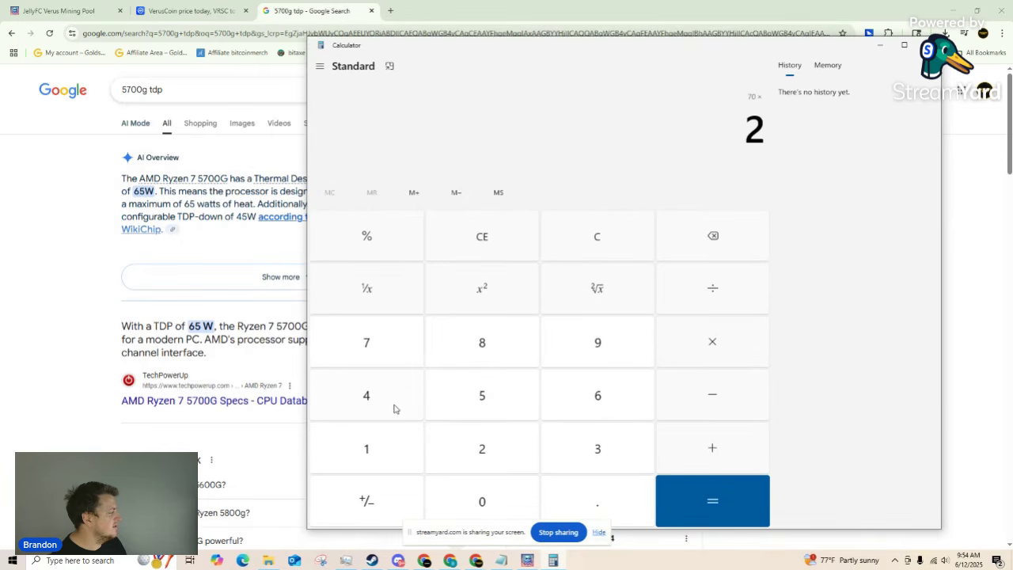
click(393, 406)
click(731, 523)
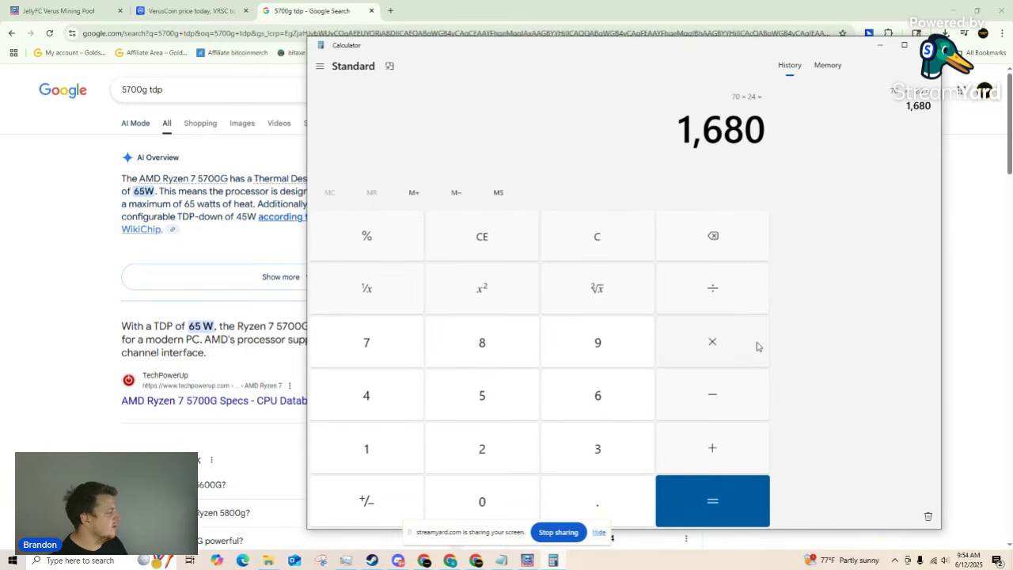
Step: Divide 1,680 by 1000 to get 1.68, then multiply by 30 for 50.4
click(741, 288)
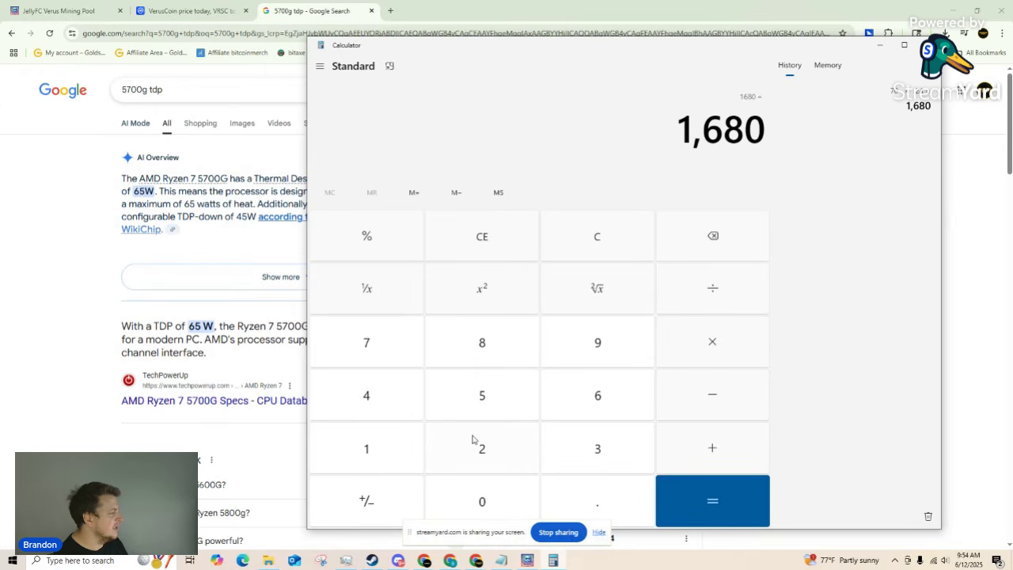
text(1000)
key(Return)
text(*30)
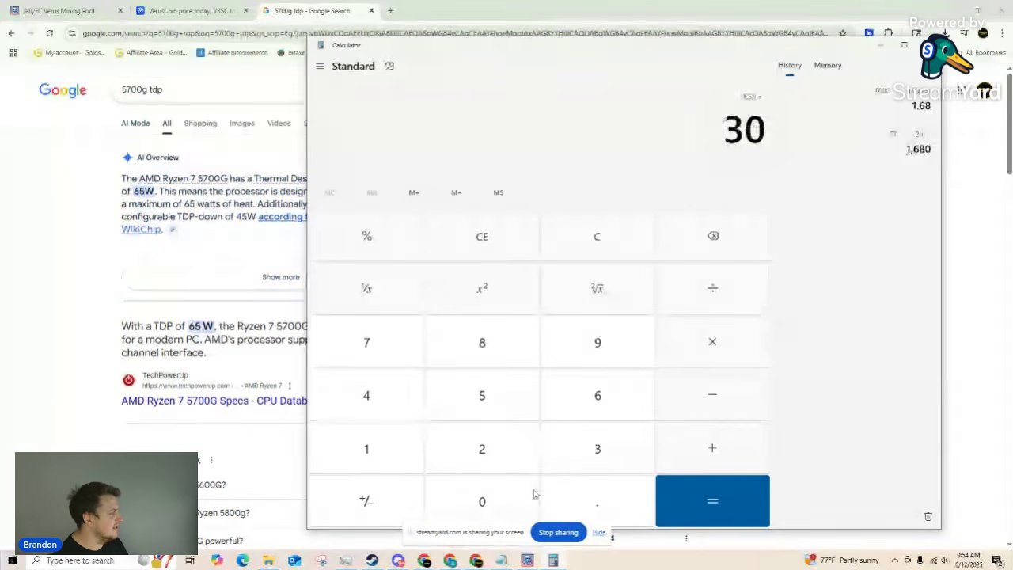
key(Return)
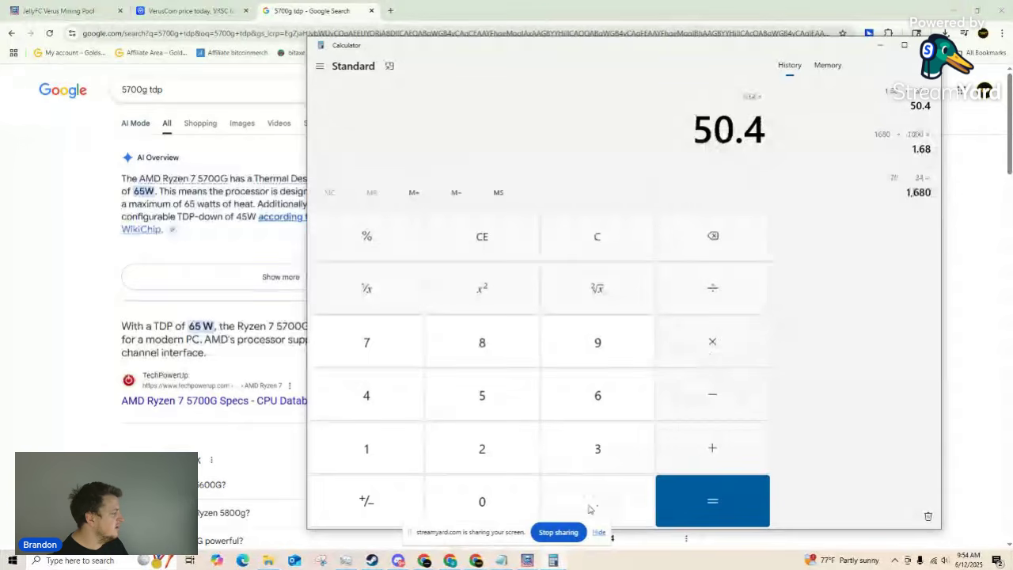
Step: Multiply 50.4 by 0.13 to get 6.552, then minimize Calculator
click(589, 509)
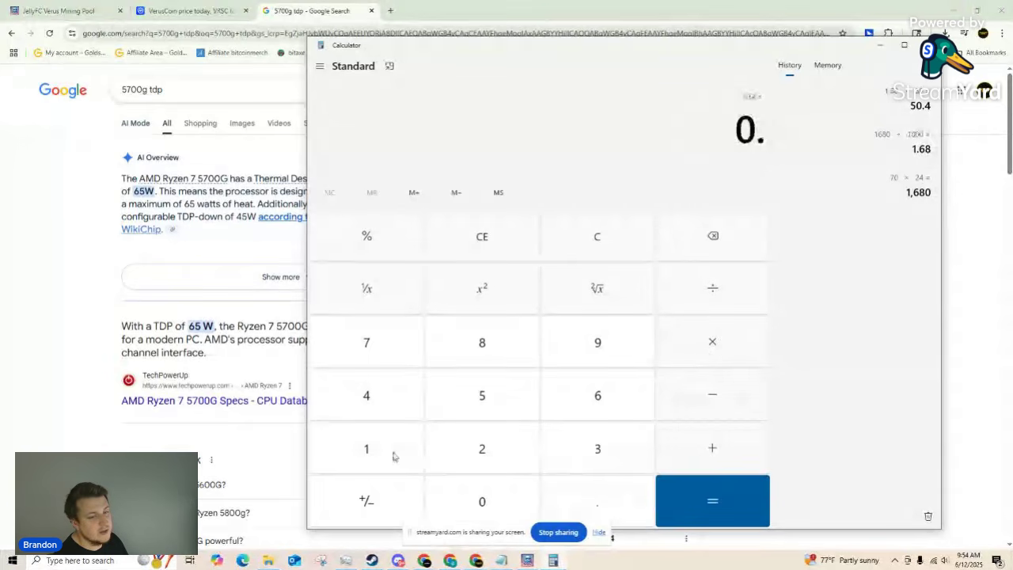
click(408, 455)
click(608, 463)
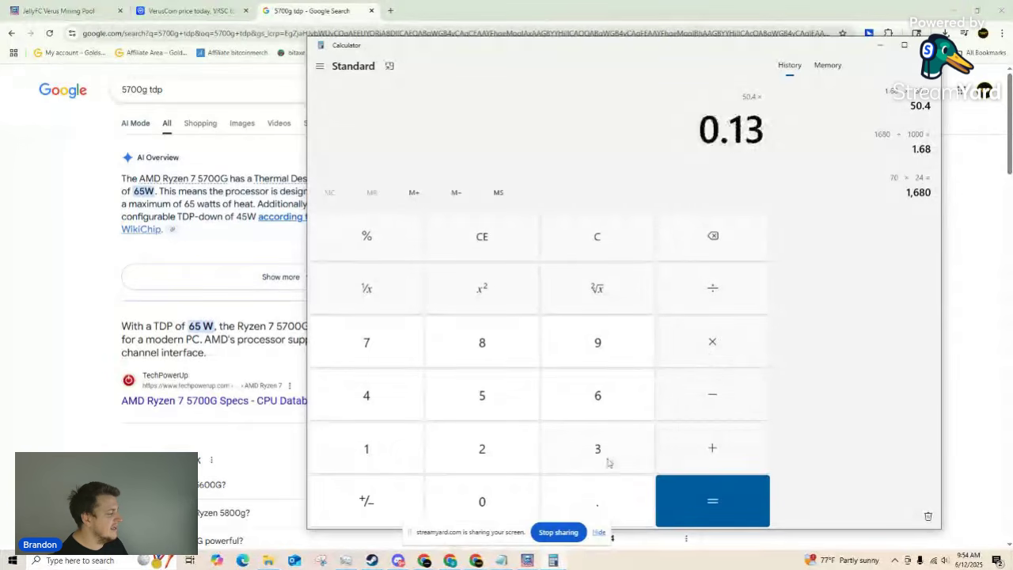
click(721, 513)
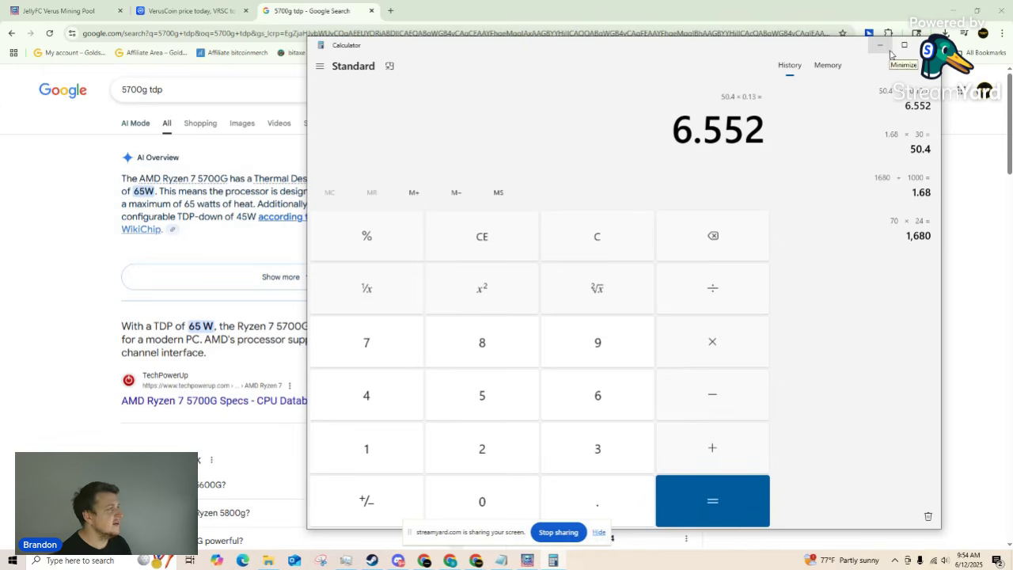
click(888, 49)
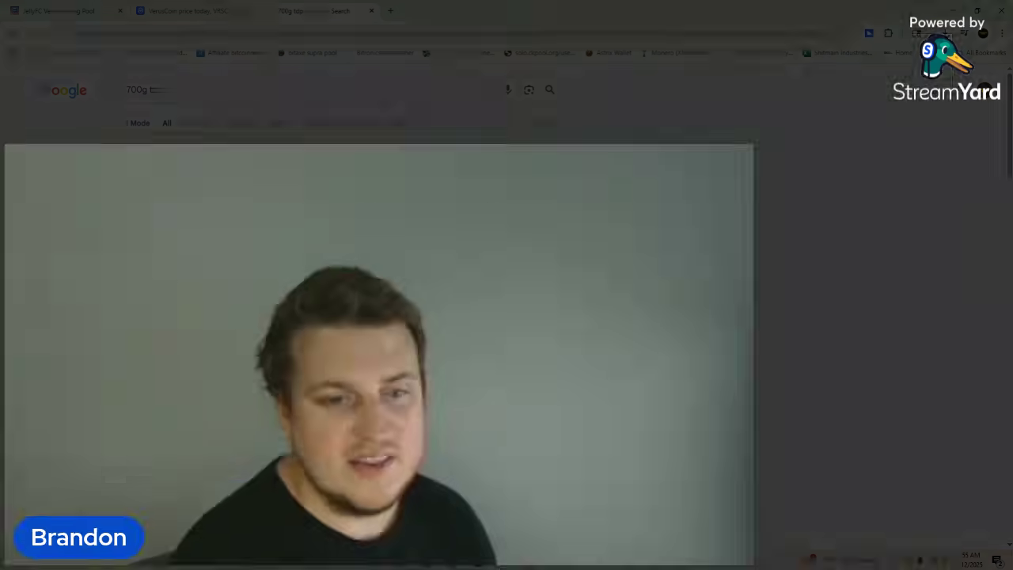